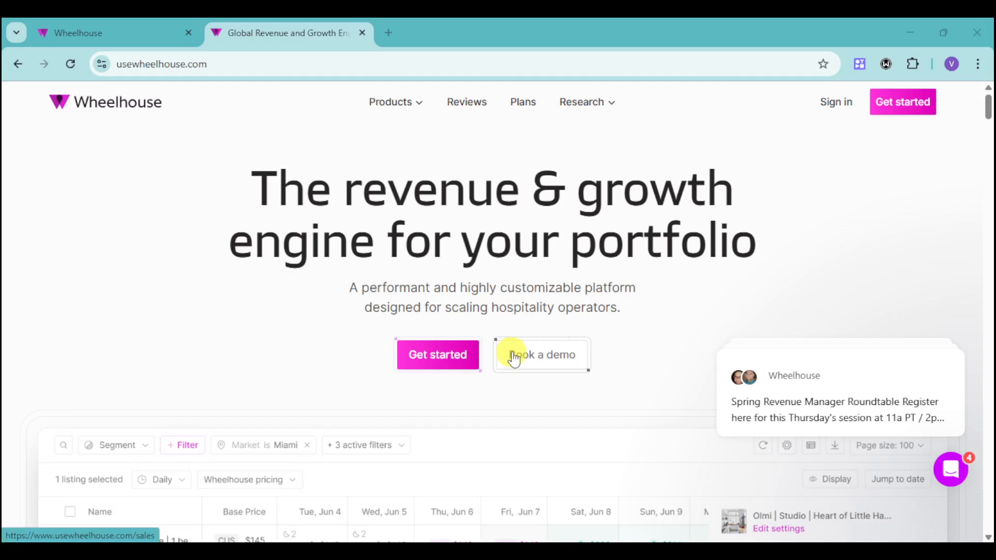
Step: Scroll through the Wheelhouse homepage to review its platform overview, customer logos and dynamic pricing section
scroll(514, 358, "down", 4)
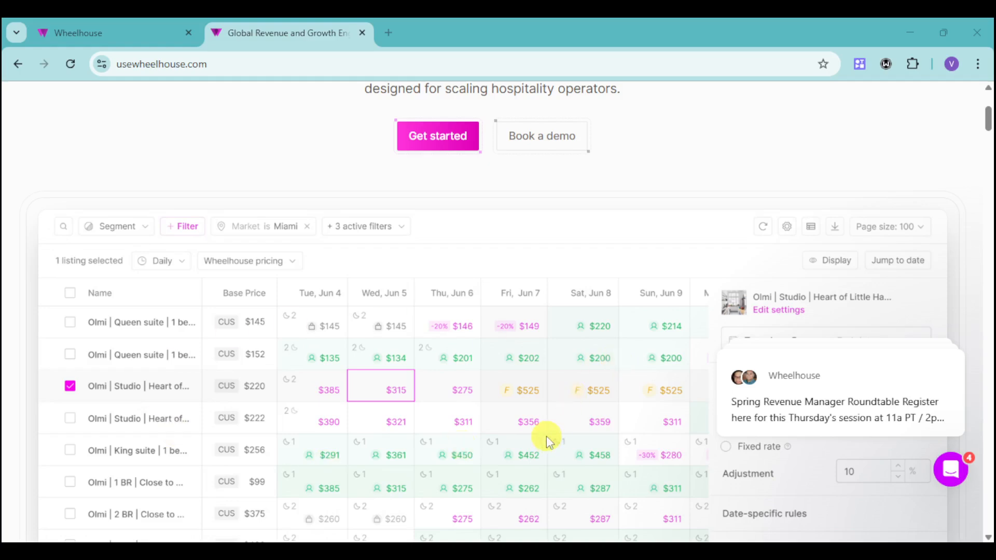
scroll(546, 435, "down", 3)
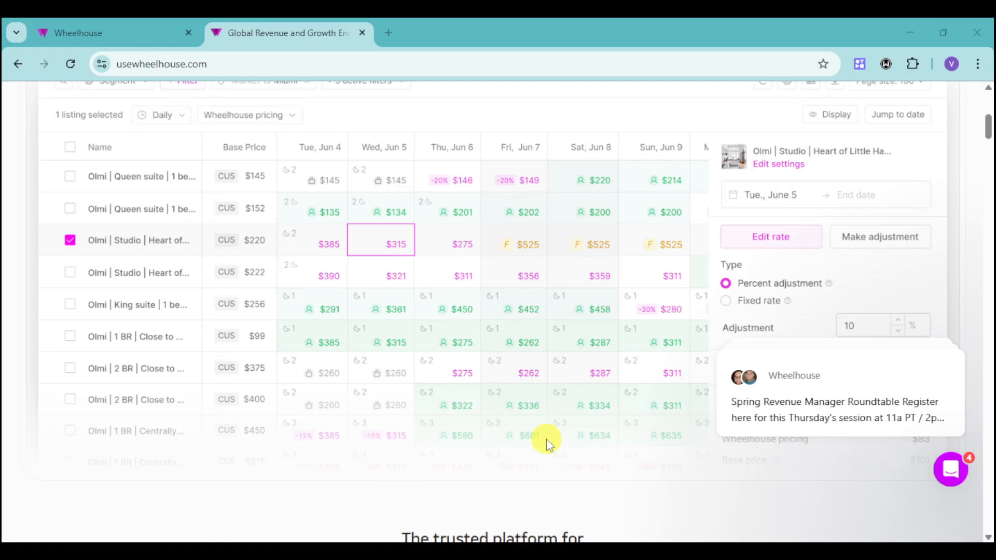
scroll(546, 438, "down", 4)
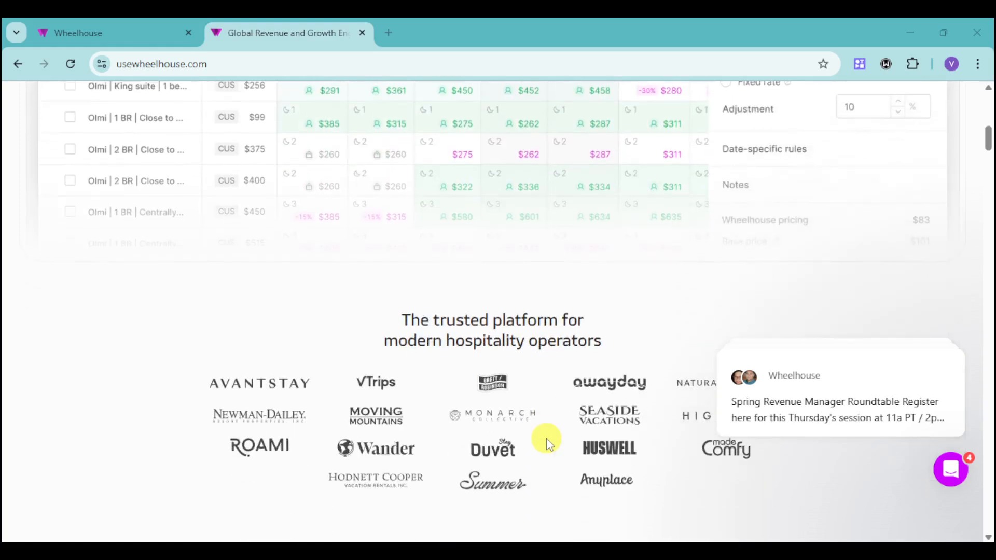
scroll(698, 340, "down", 3)
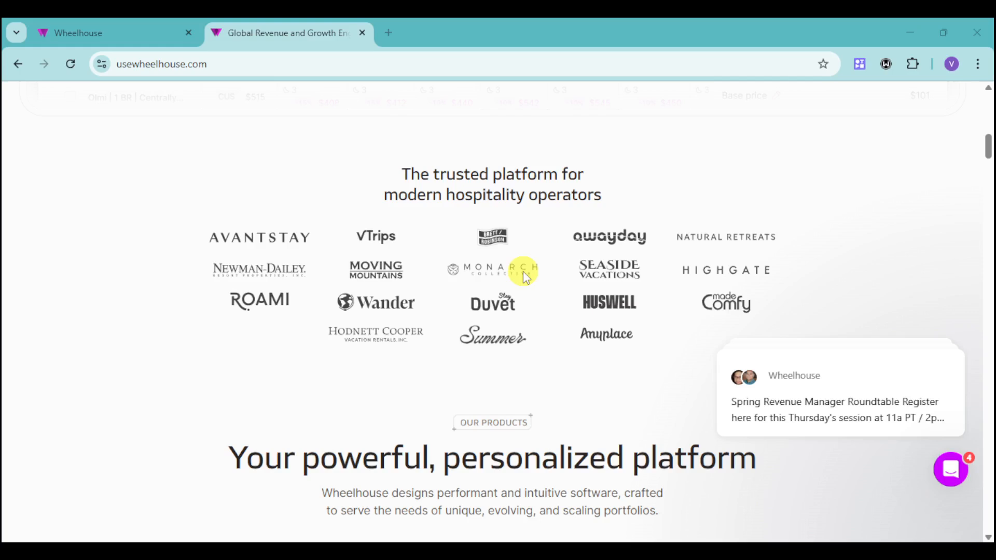
scroll(523, 272, "down", 5)
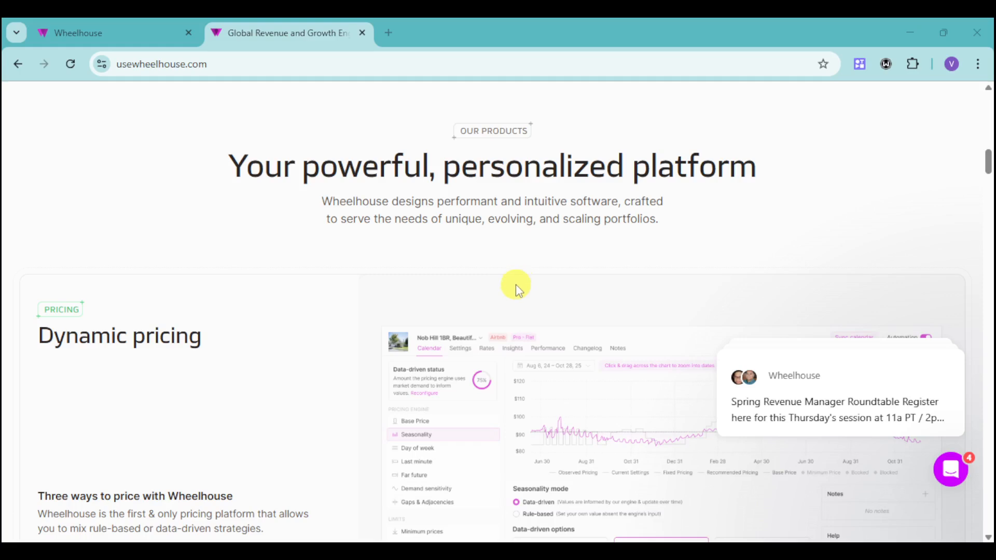
scroll(515, 284, "down", 5)
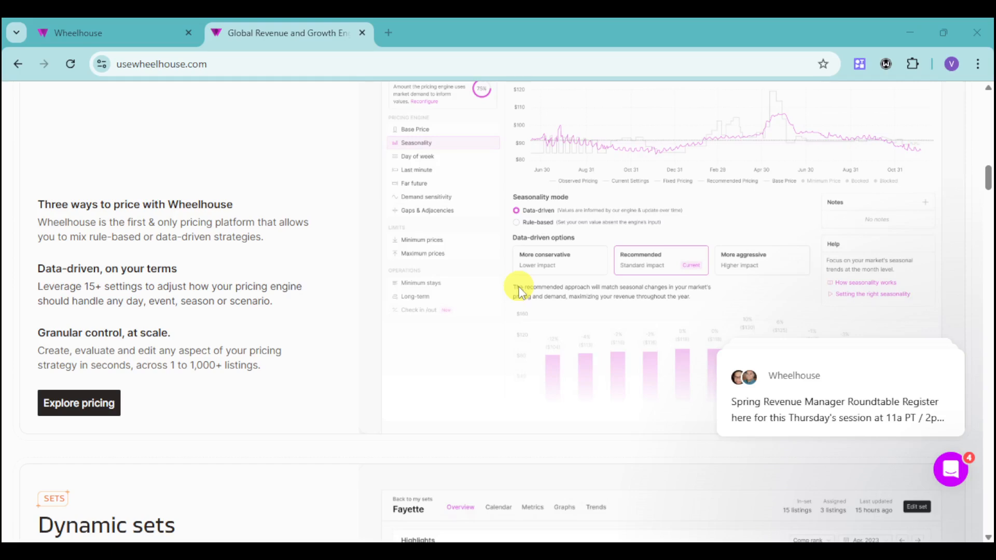
scroll(522, 293, "up", 1)
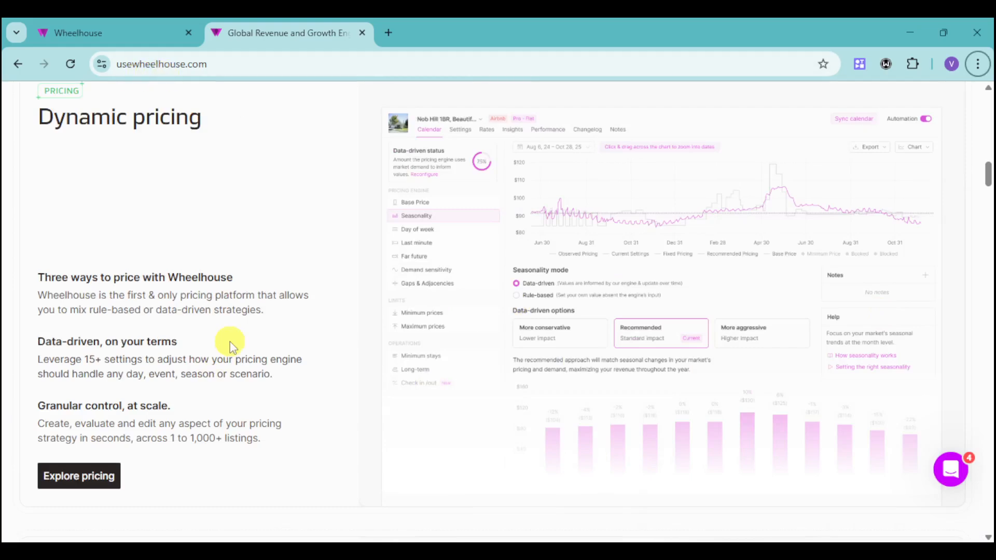
scroll(503, 338, "up", 3)
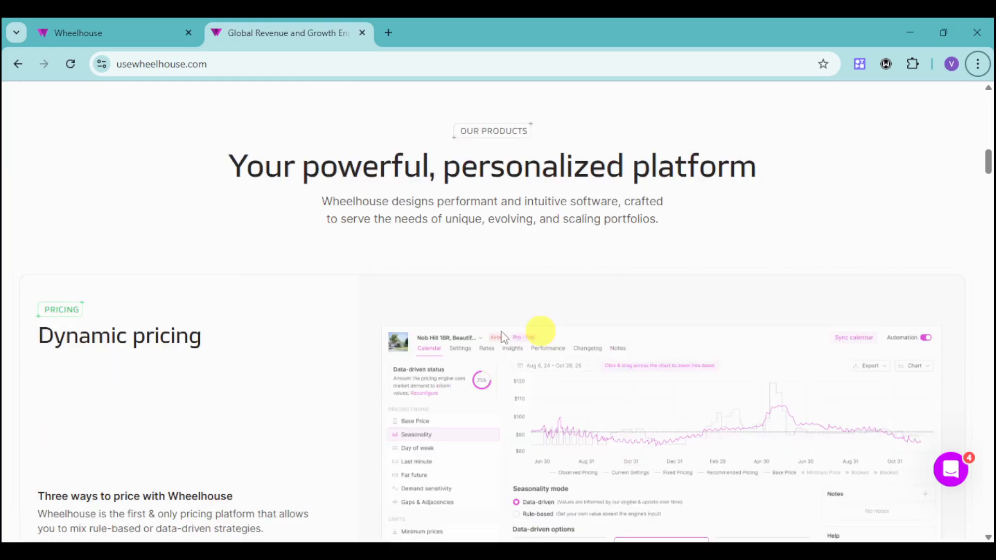
scroll(503, 337, "up", 10)
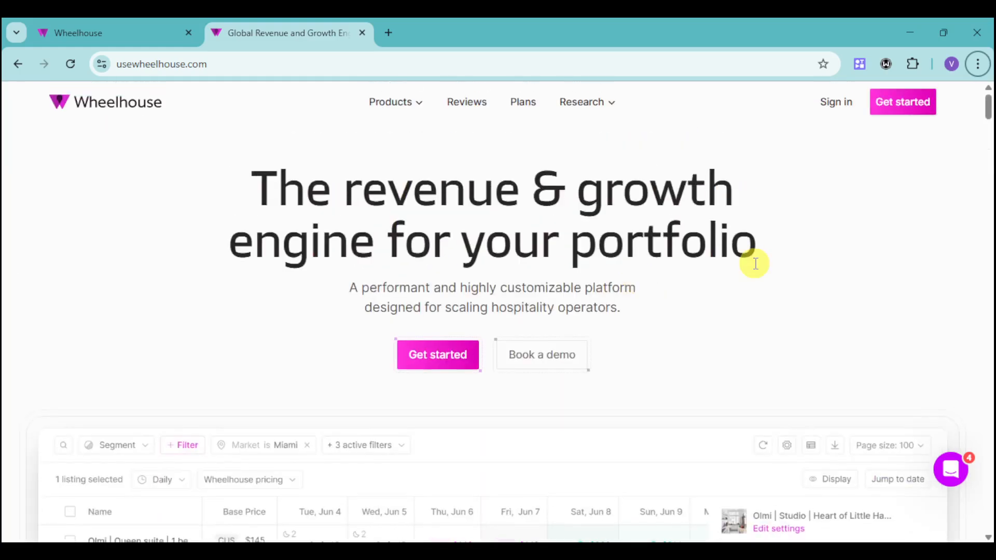
scroll(570, 347, "down", 10)
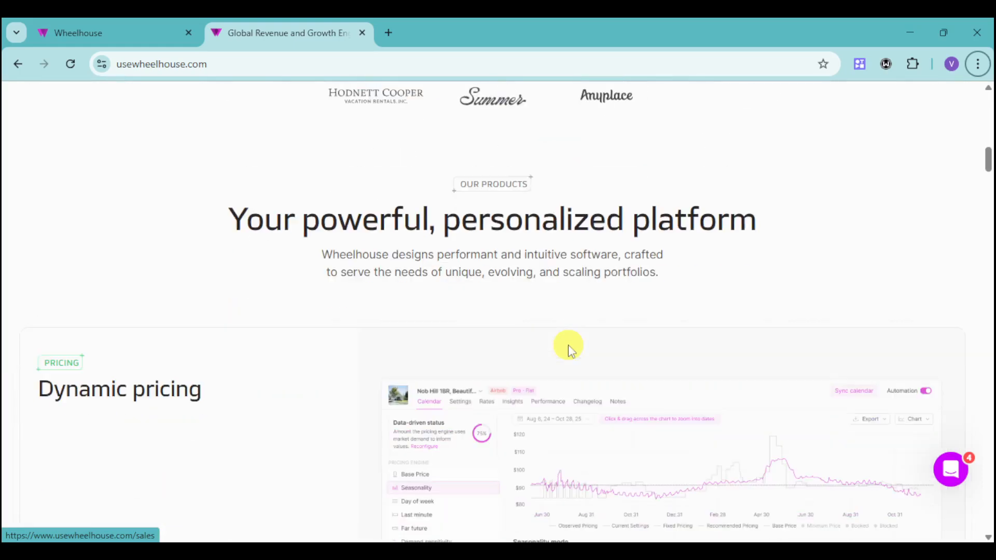
scroll(569, 347, "down", 5)
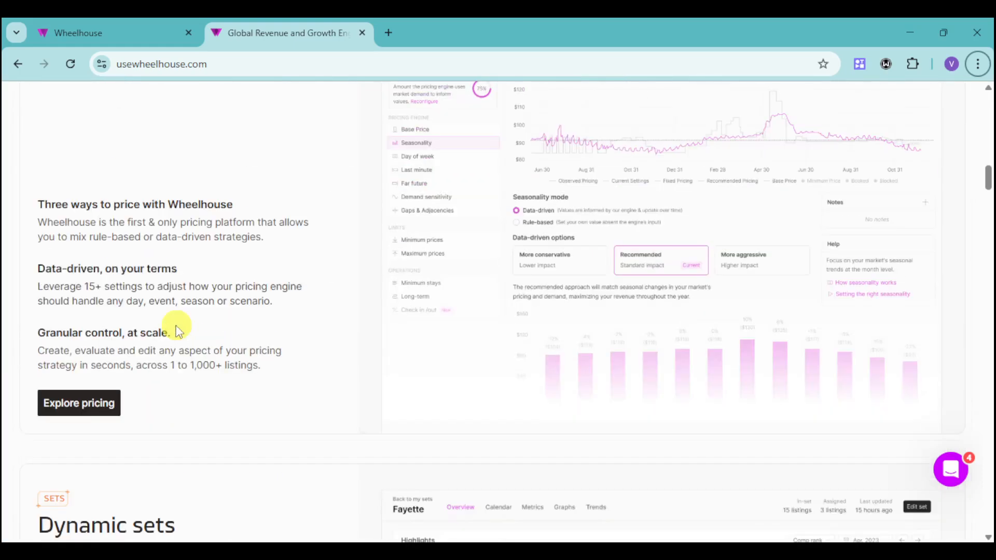
Step: Open the Explore pricing page and start the free sign-up to reach the listings dashboard
left_click(82, 408)
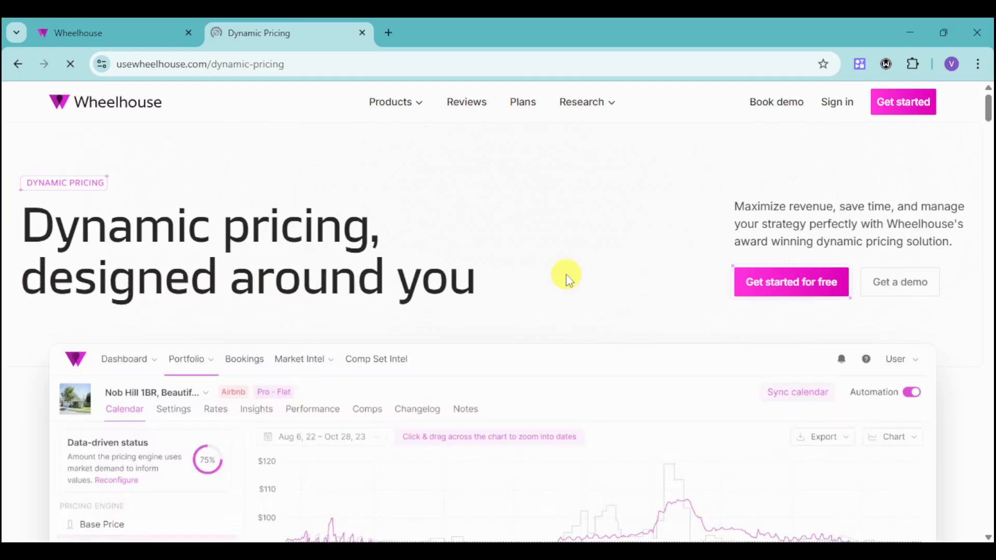
left_click(786, 293)
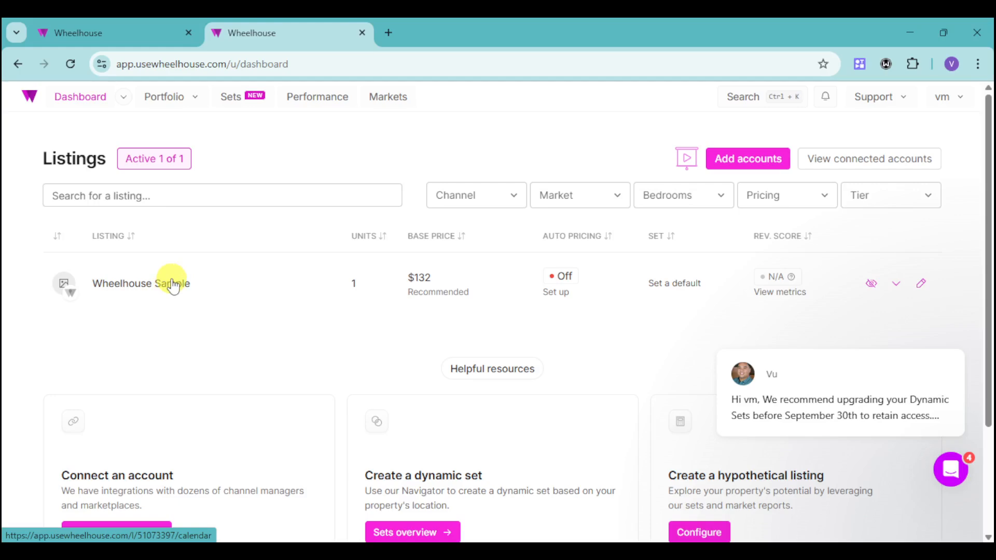
Step: Open Add accounts and browse the available channel integrations before returning to the dashboard
left_click(741, 171)
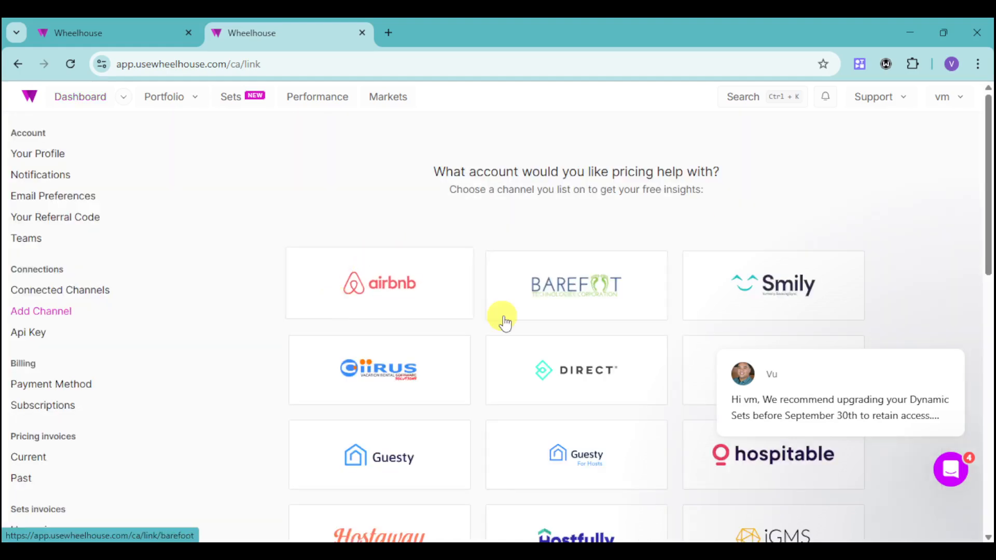
scroll(514, 323, "down", 4)
scroll(615, 313, "down", 3)
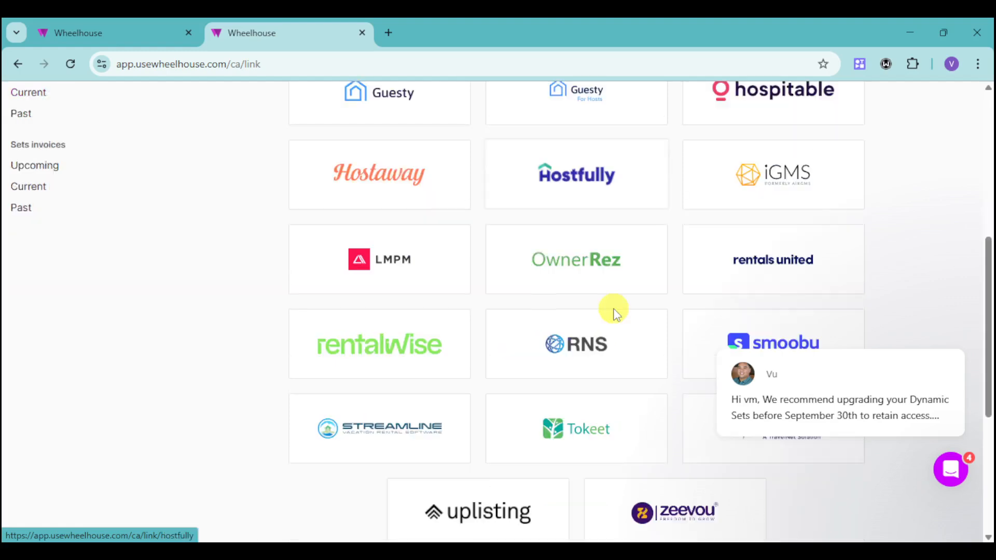
scroll(615, 313, "down", 5)
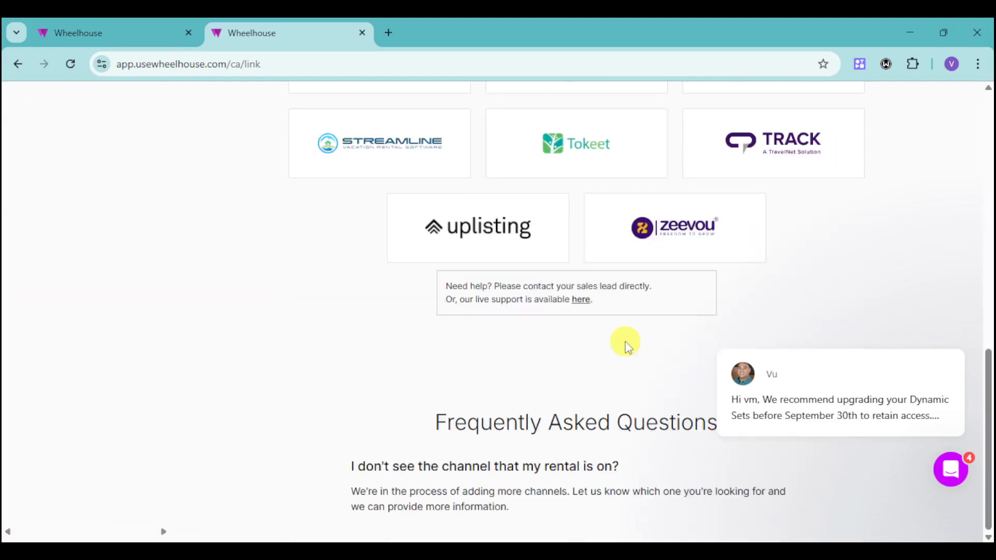
scroll(624, 341, "up", 8)
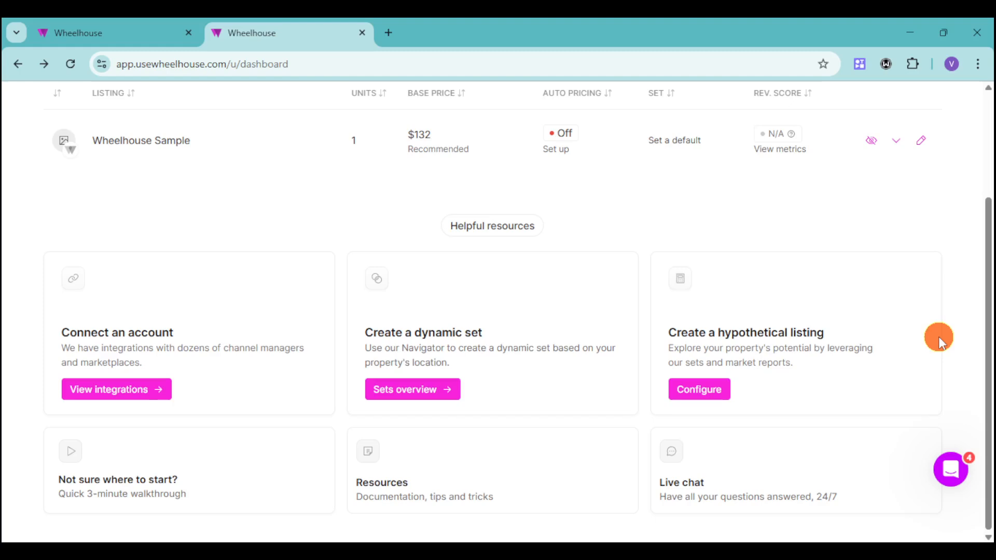
key("alt")
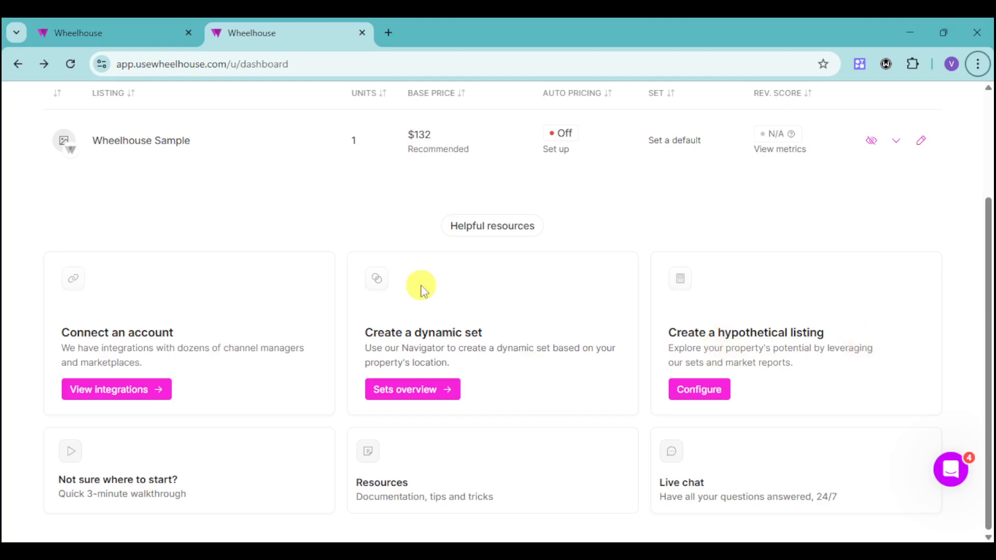
Step: Open the pricing strategy settings for the Wheelhouse Sample listing
scroll(421, 285, "up", 3)
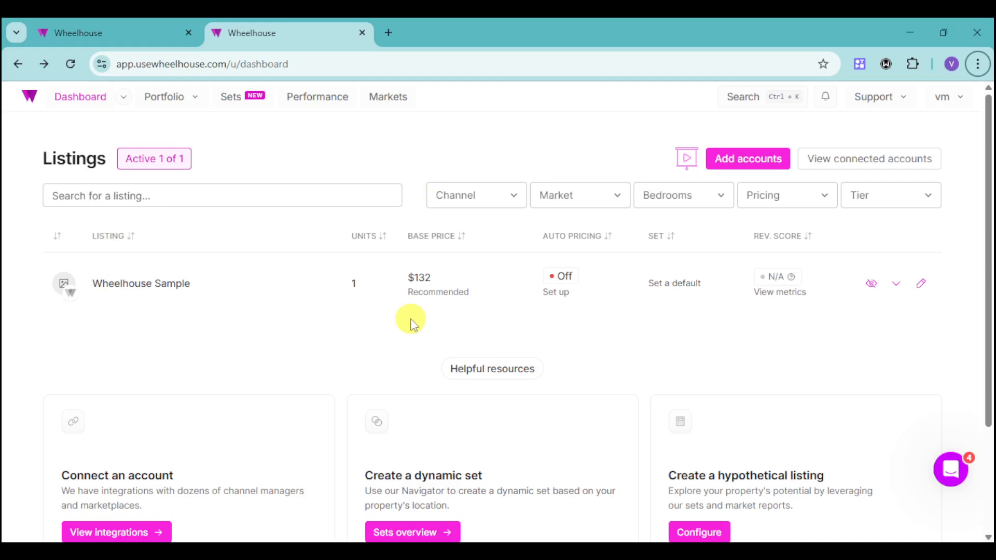
left_click(922, 285)
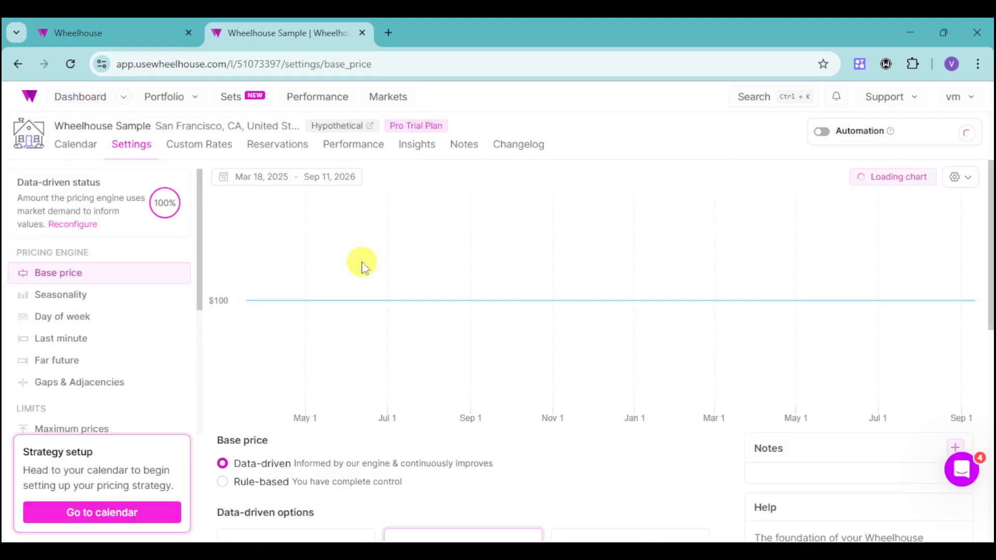
Step: Switch the base price to Rule-based and set it to $200
mouse_move(319, 308)
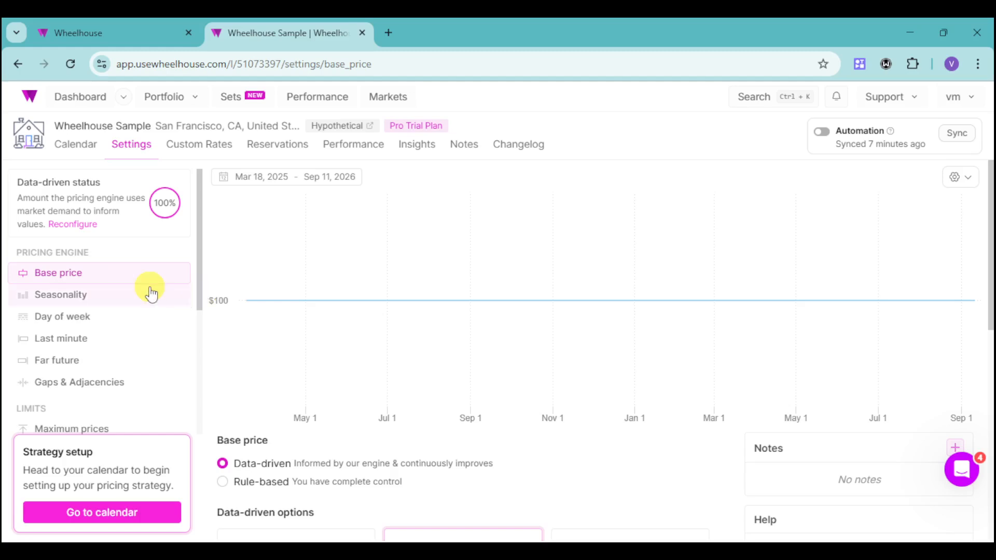
scroll(439, 447, "down", 4)
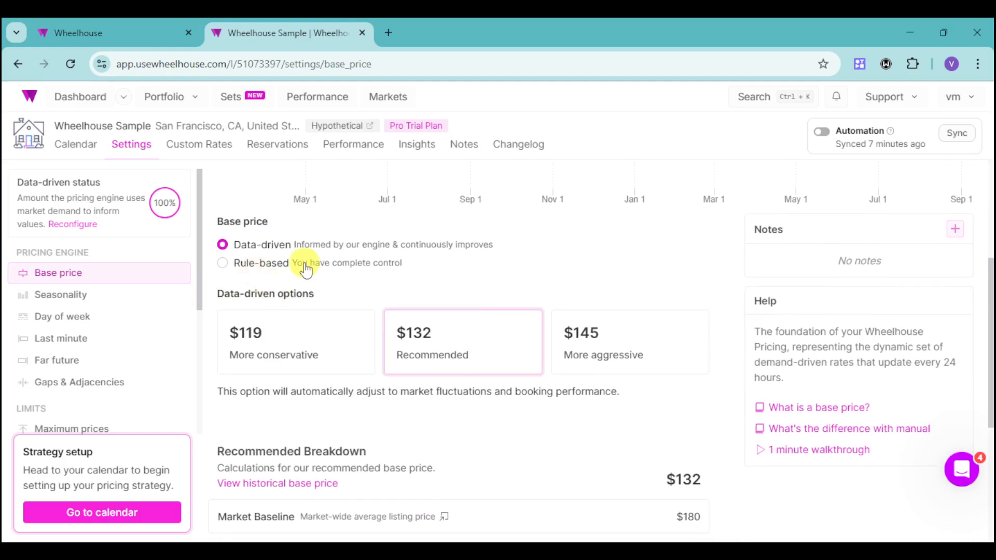
left_click(272, 265)
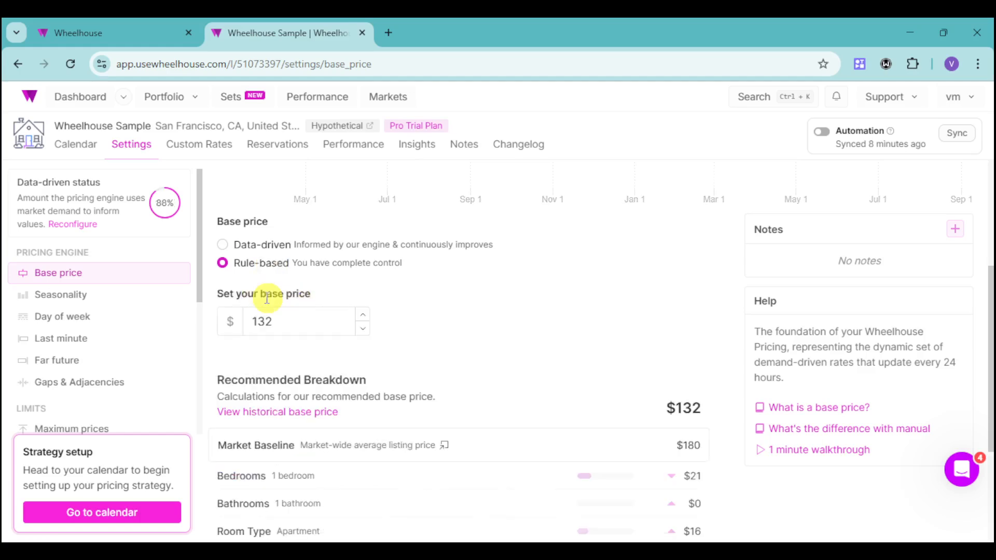
left_click_drag(284, 321, 245, 323)
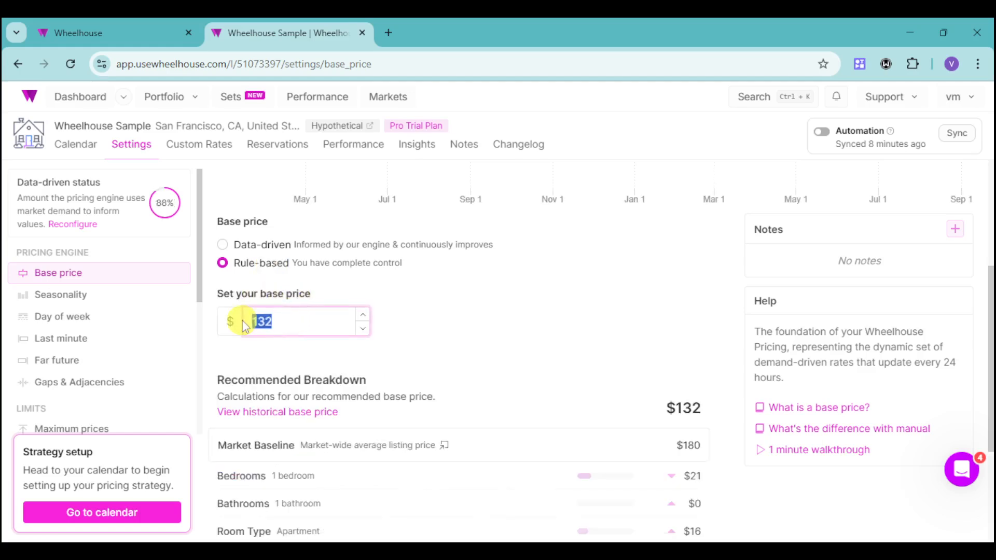
type("200")
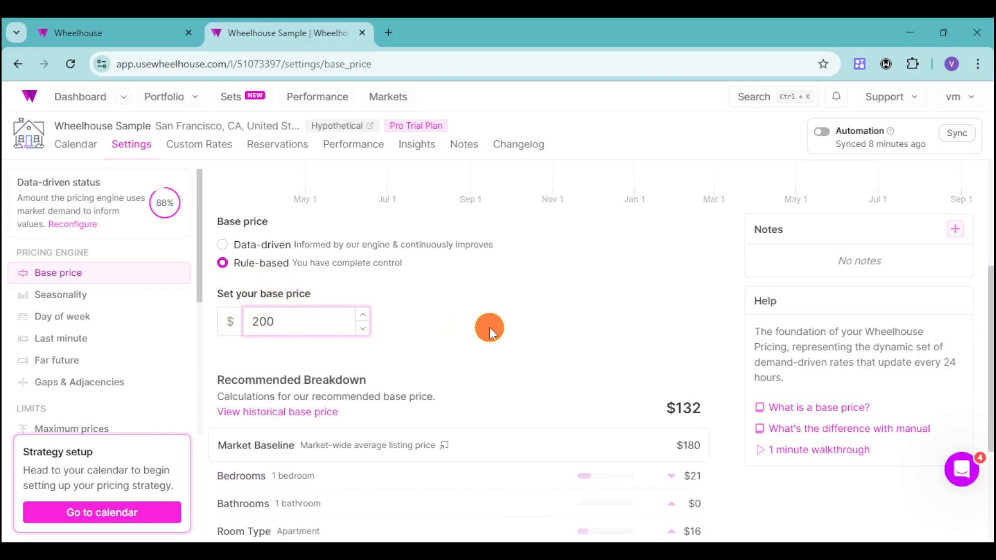
left_click(489, 327)
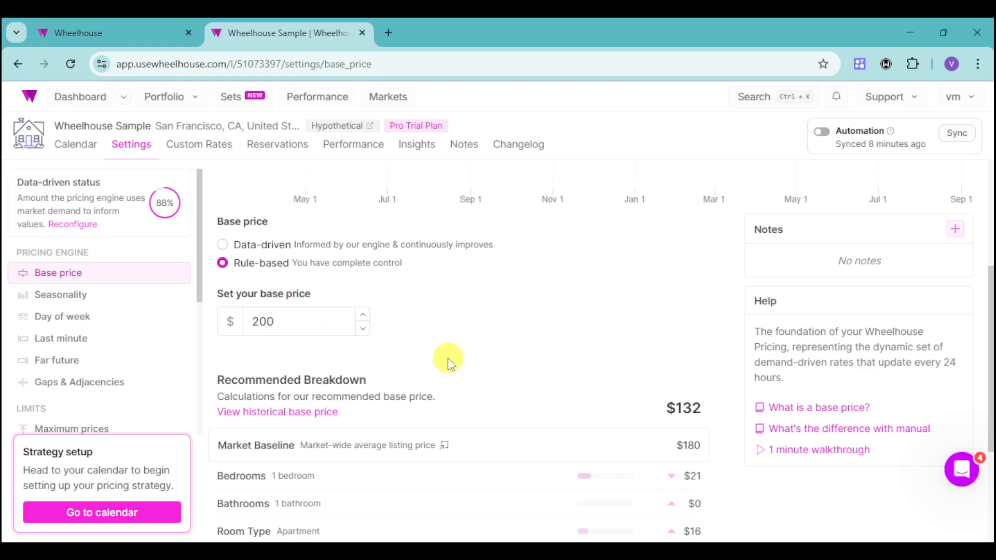
Step: Review the price chart and the recommended base price breakdown
scroll(448, 362, "up", 4)
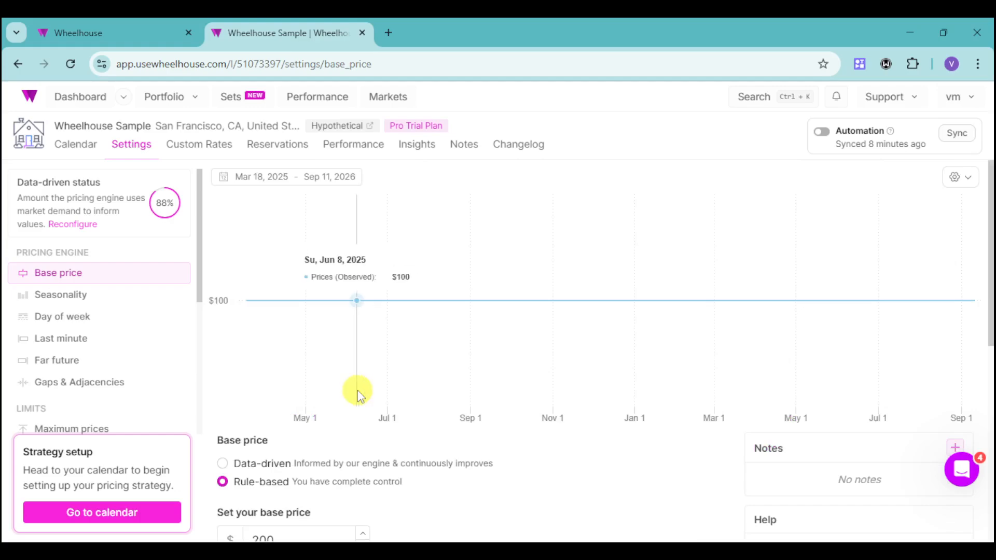
scroll(361, 394, "down", 5)
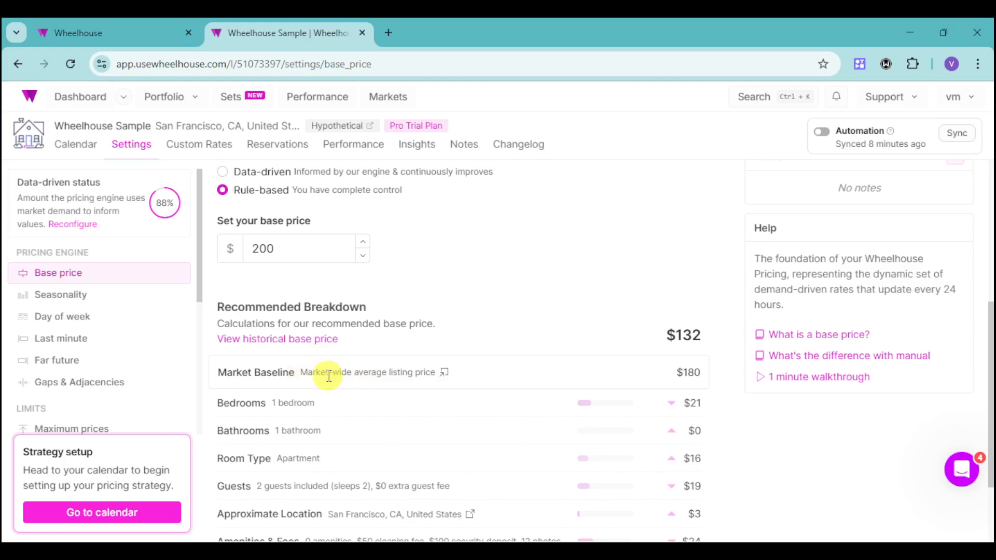
scroll(285, 402, "down", 1)
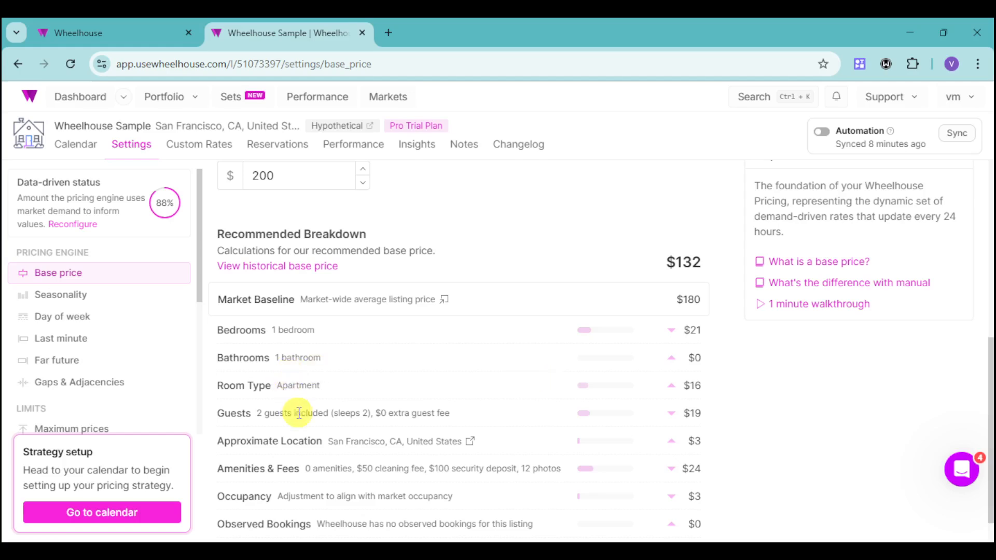
scroll(462, 448, "down", 1)
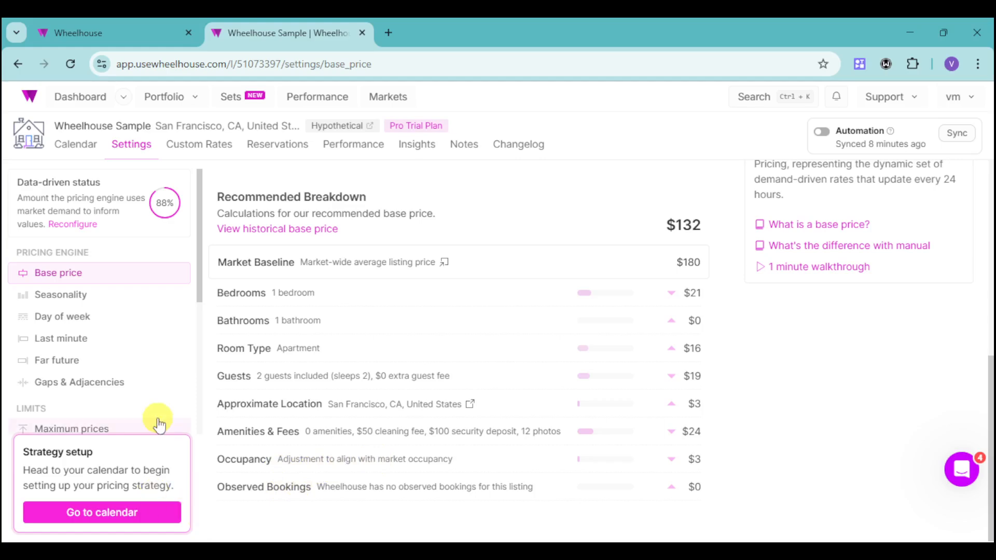
scroll(431, 412, "up", 5)
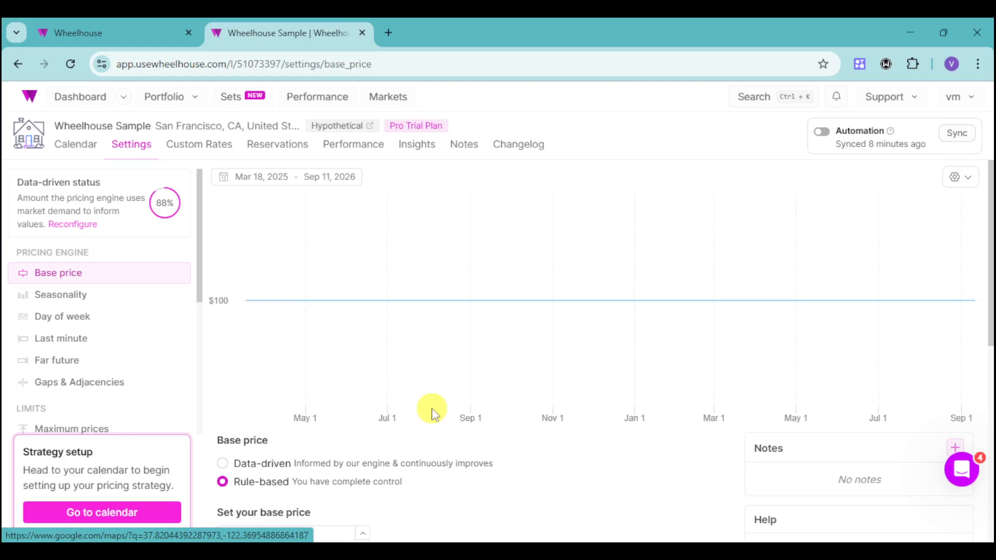
scroll(430, 412, "down", 3)
scroll(495, 401, "up", 3)
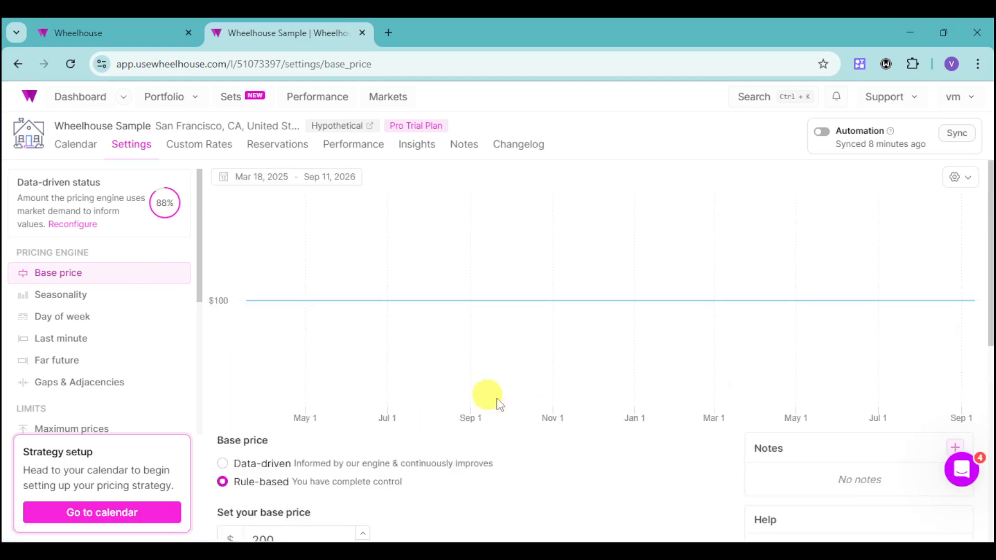
Step: Open the Seasonality settings and review the data-driven options and monthly seasonality chart
left_click(79, 295)
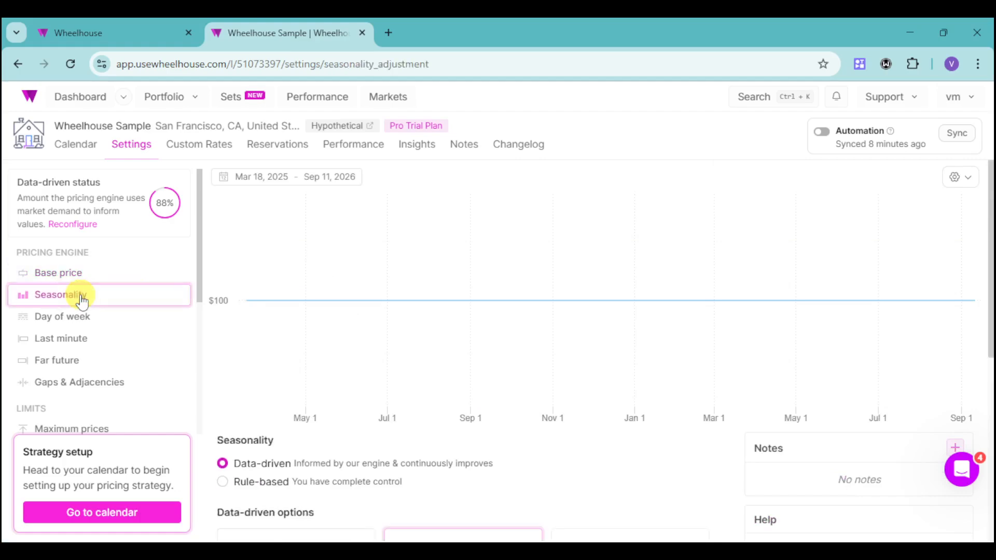
scroll(415, 441, "down", 4)
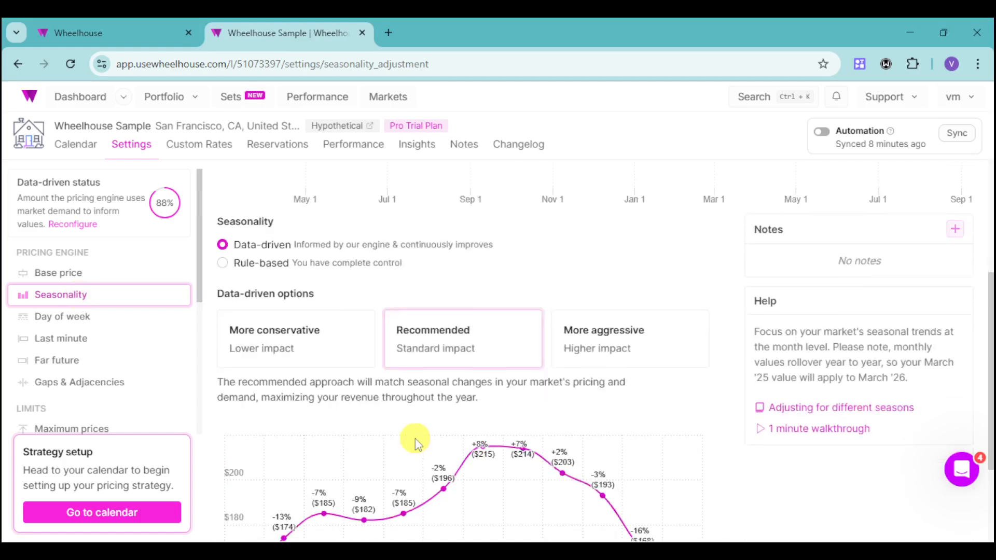
scroll(415, 438, "down", 1)
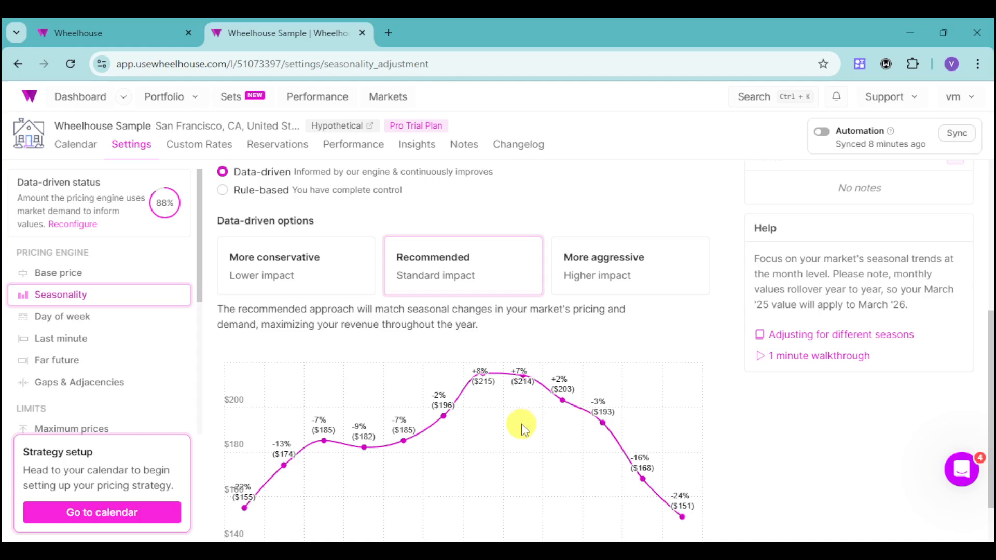
Step: Set the Seasonality data-driven option to More aggressive
scroll(524, 429, "down", 1)
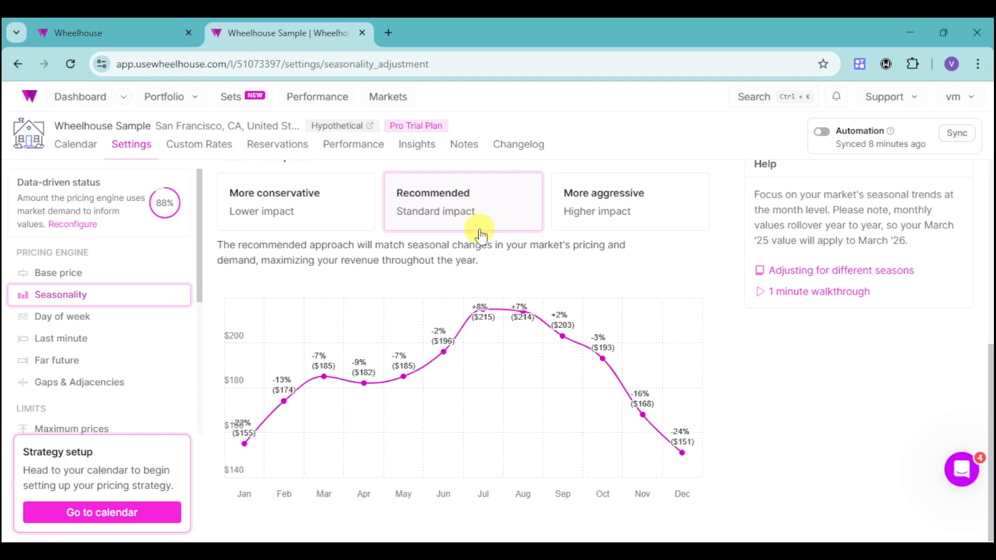
left_click(617, 218)
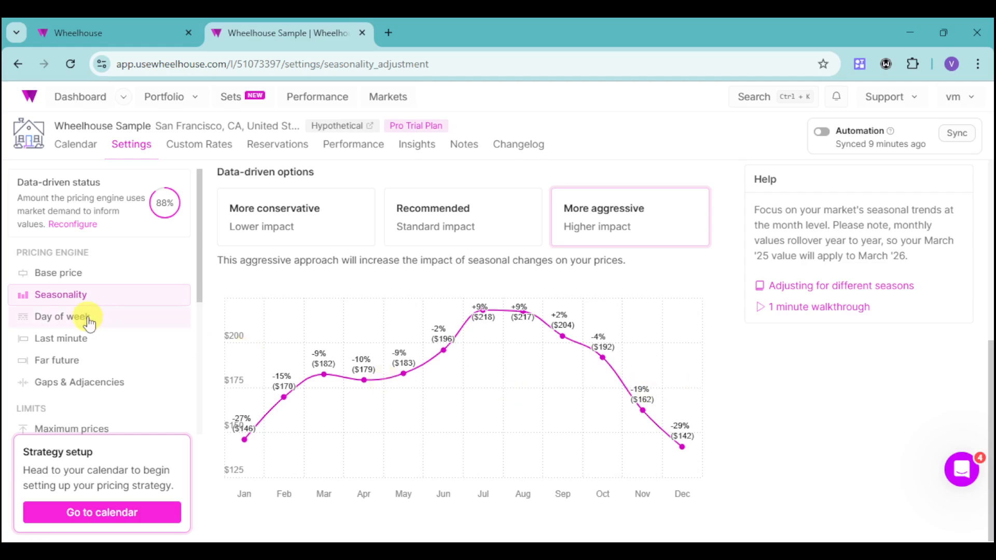
Step: Open the Day of week settings and choose the More aggressive data-driven option
left_click(117, 318)
scroll(373, 416, "up", 1)
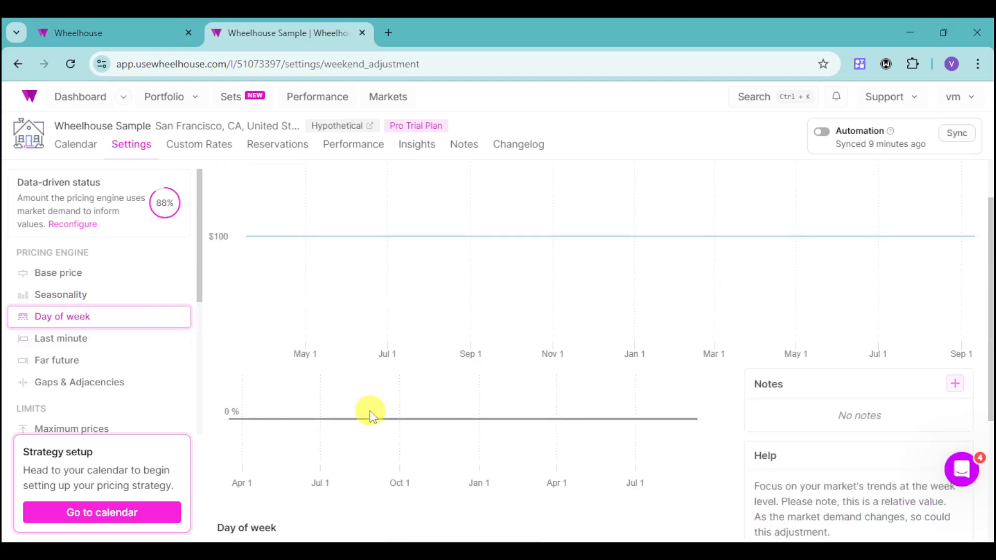
scroll(373, 416, "down", 2)
scroll(371, 415, "down", 1)
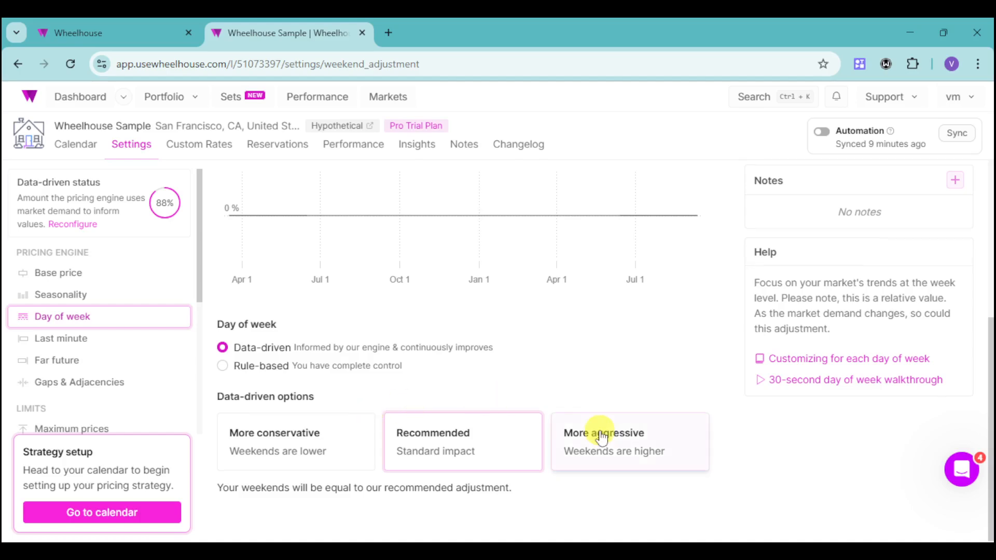
scroll(600, 433, "up", 3)
scroll(575, 432, "down", 3)
left_click(589, 445)
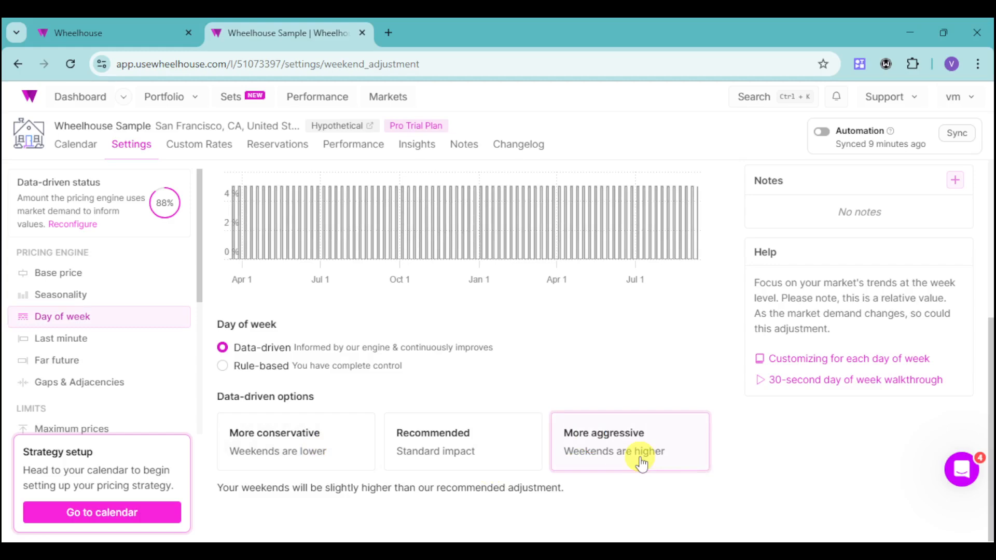
Step: Open the Last minute settings and choose the More aggressive data-driven option
scroll(438, 393, "up", 3)
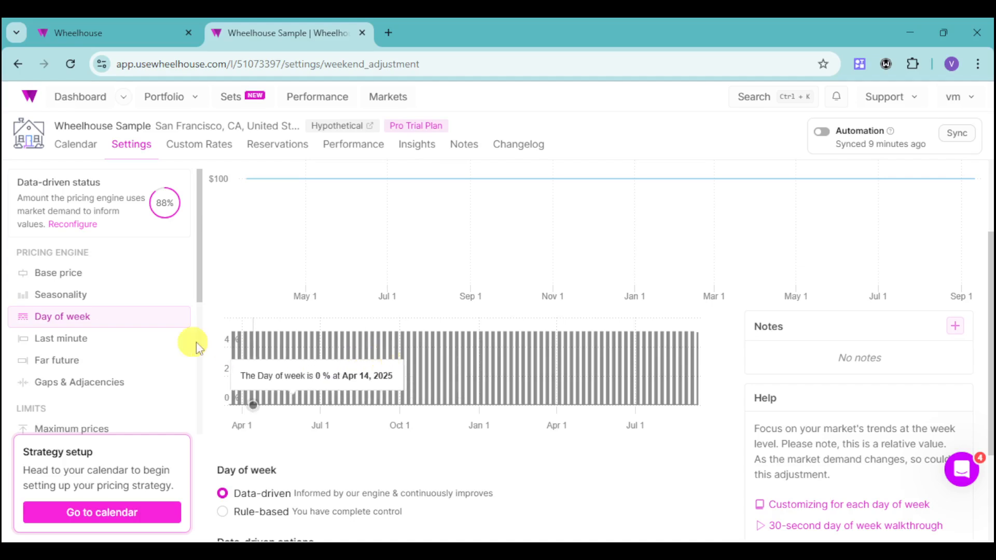
left_click(88, 344)
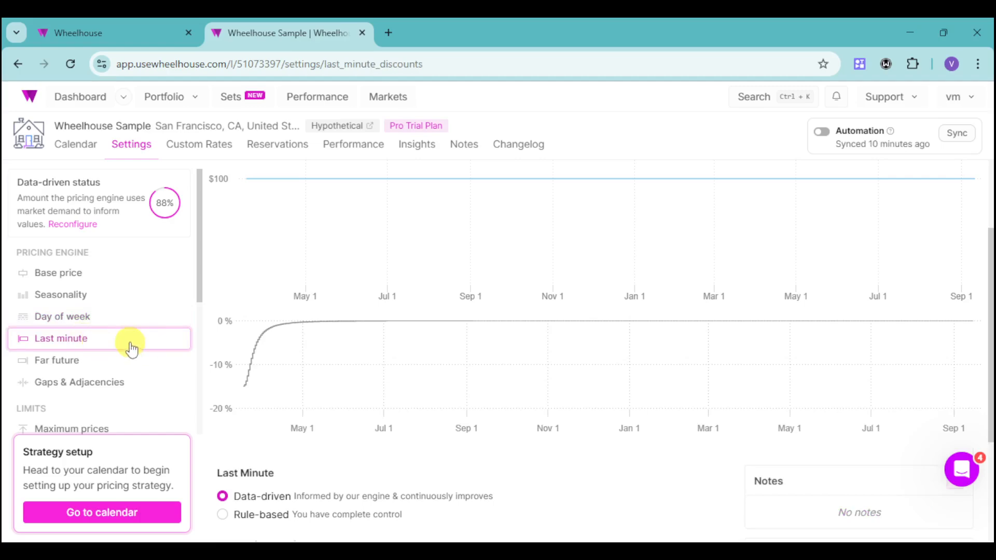
scroll(550, 409, "down", 3)
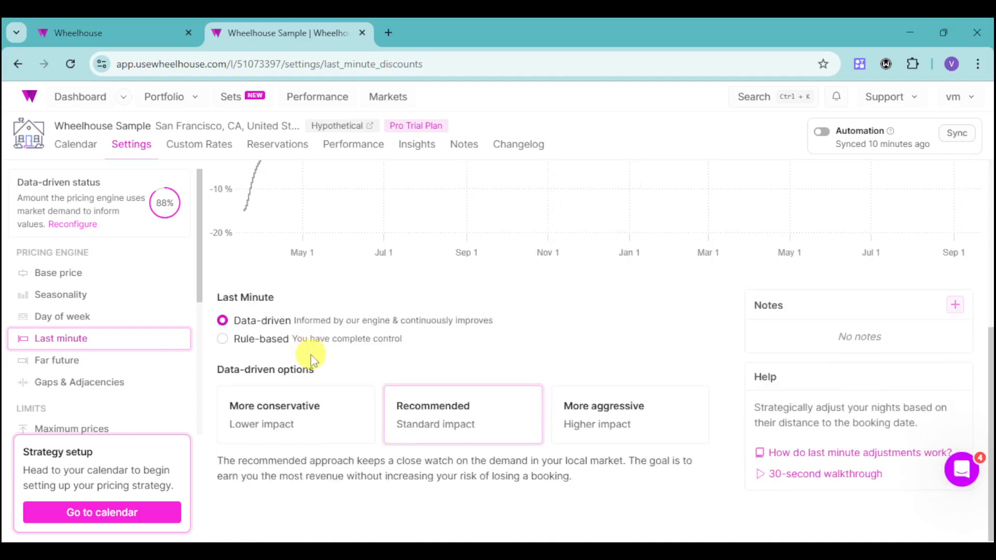
left_click(650, 437)
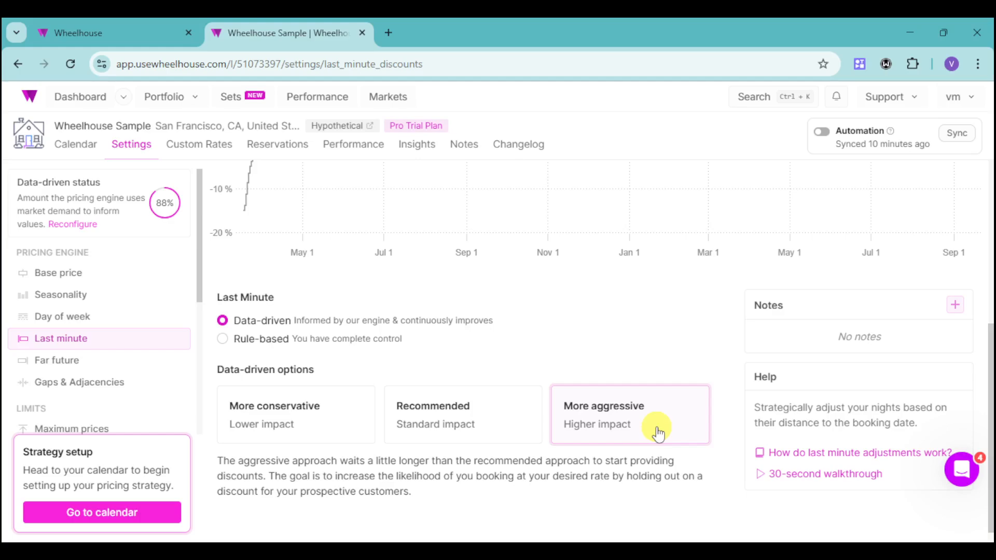
Step: Open the Far future settings, try each data-driven option, and settle on More aggressive
scroll(472, 417, "up", 4)
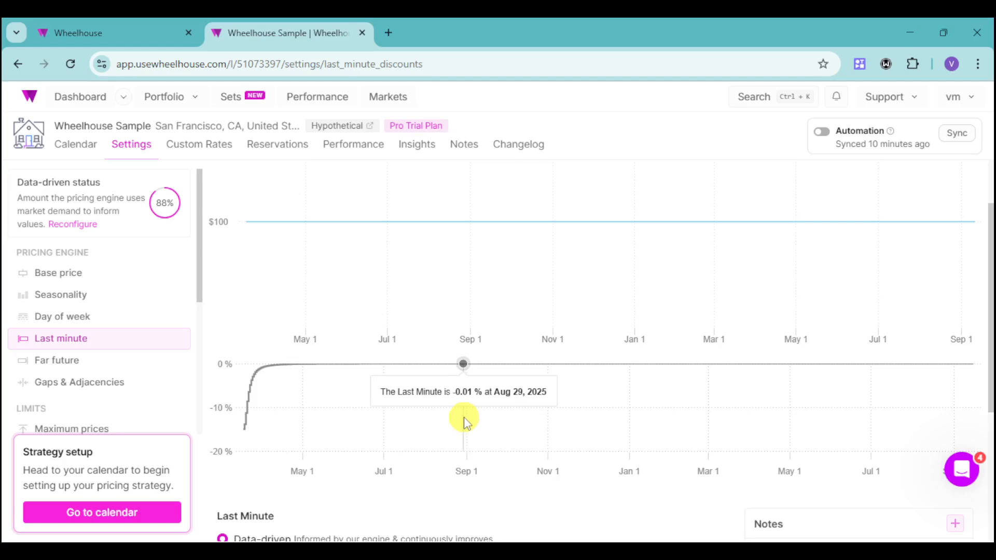
left_click(106, 362)
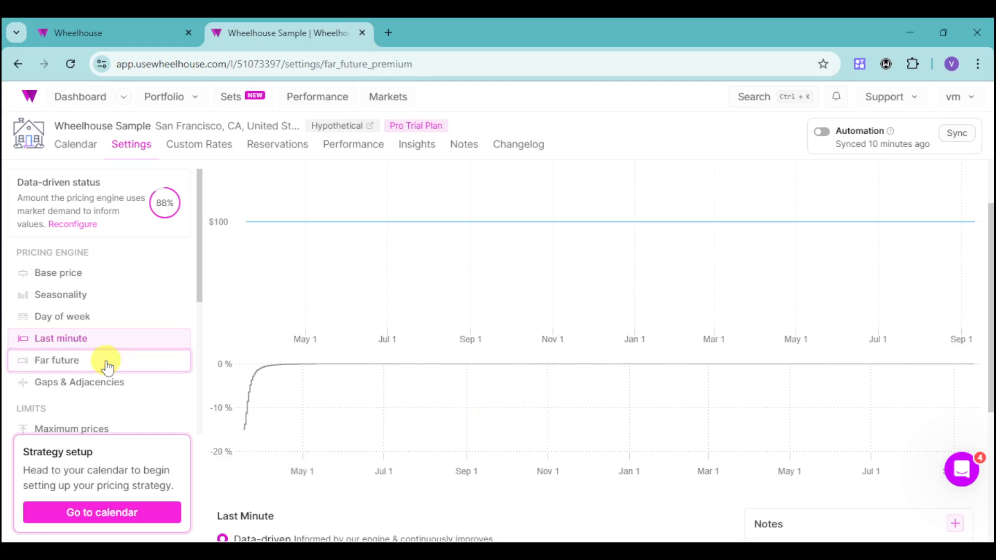
scroll(552, 378, "down", 3)
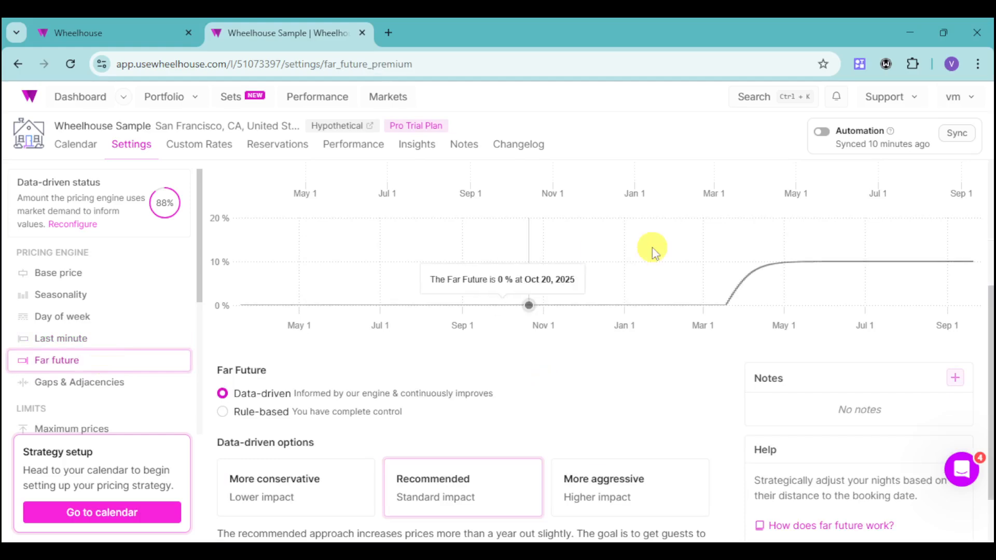
left_click(598, 488)
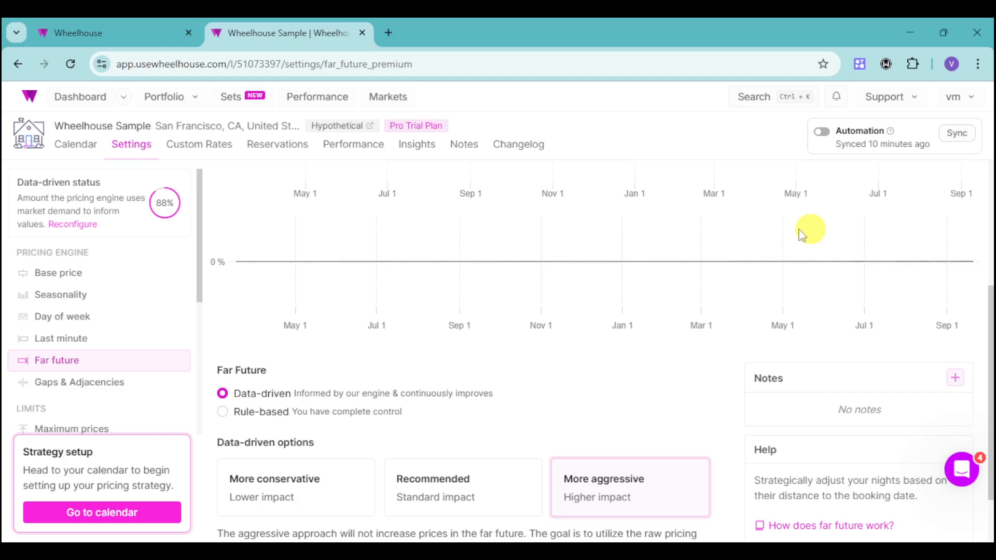
left_click(327, 474)
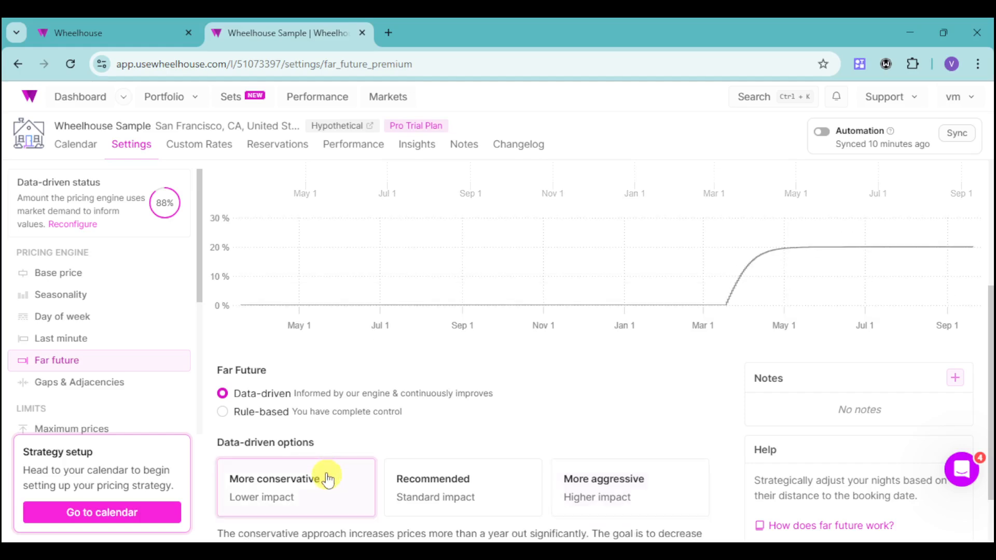
left_click(501, 487)
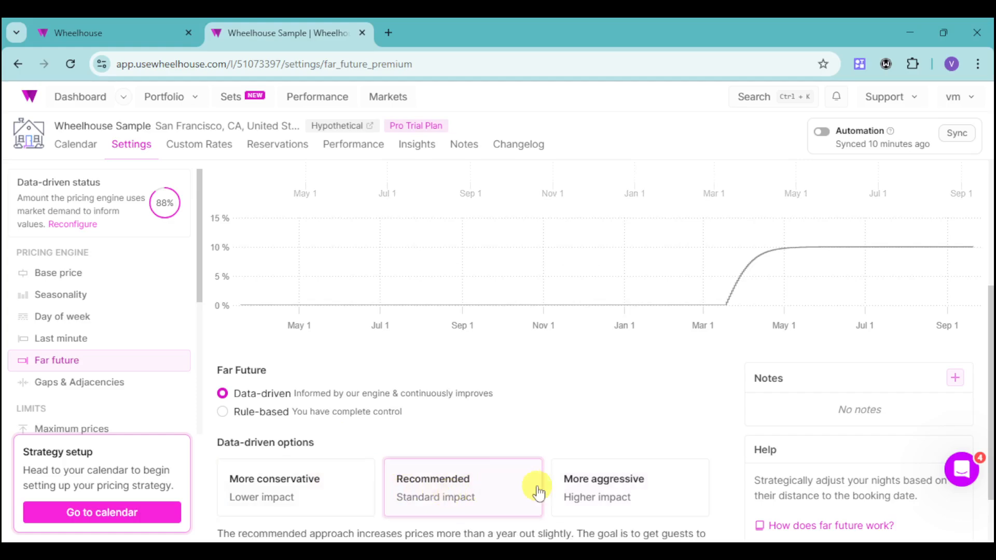
left_click(645, 491)
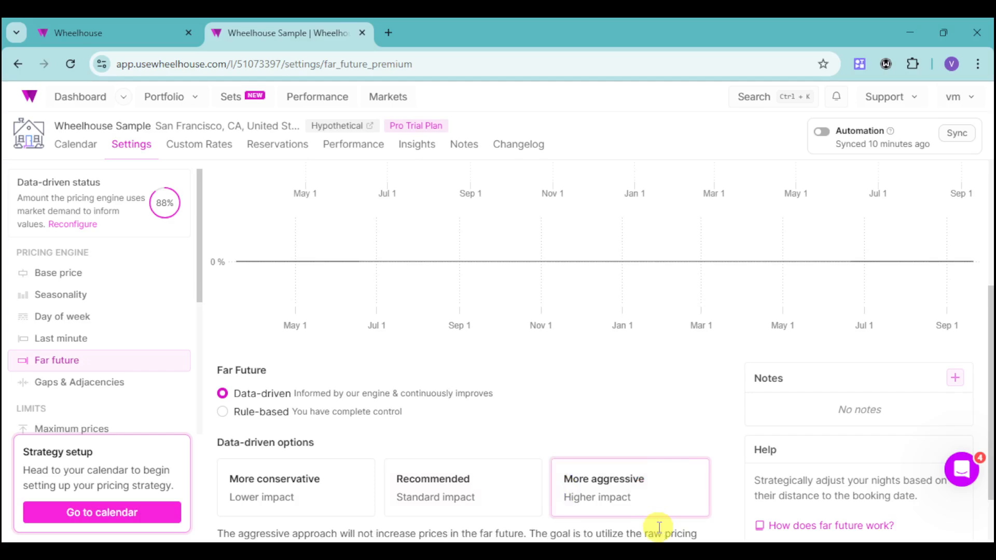
Step: Open Custom Rates and start a new custom rate for March 20 to March 21, 2025
left_click(197, 147)
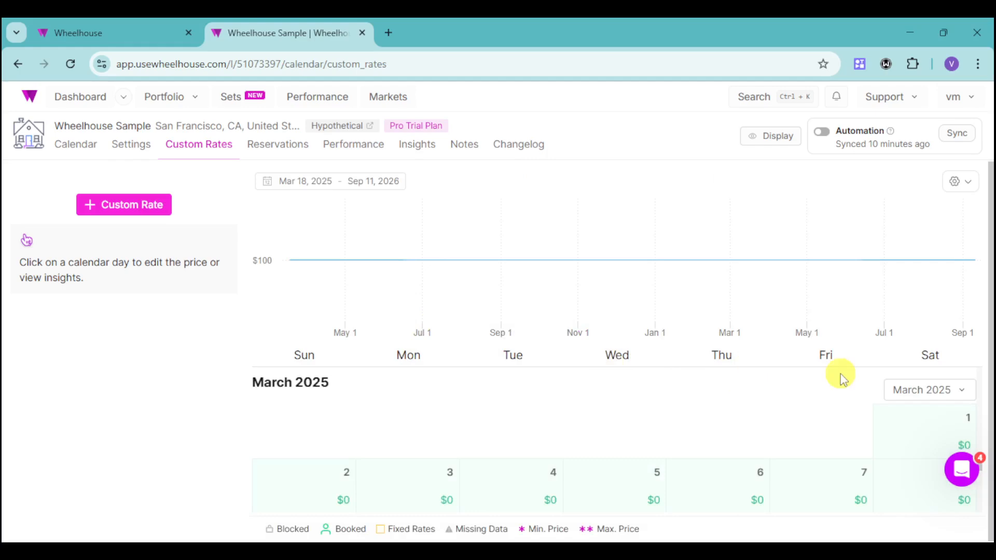
scroll(500, 439, "down", 4)
scroll(503, 440, "up", 2)
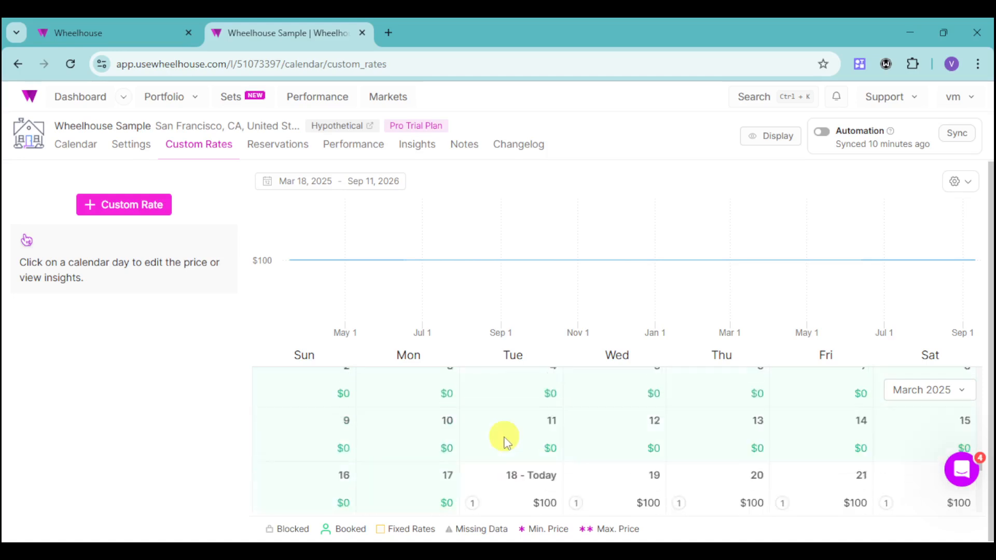
scroll(505, 438, "up", 1)
scroll(511, 436, "down", 2)
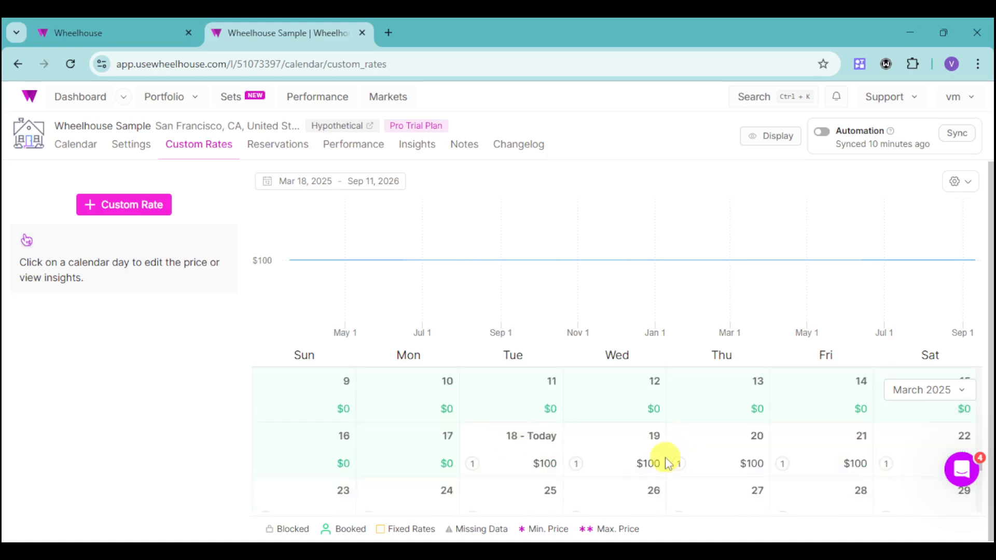
left_click(755, 477)
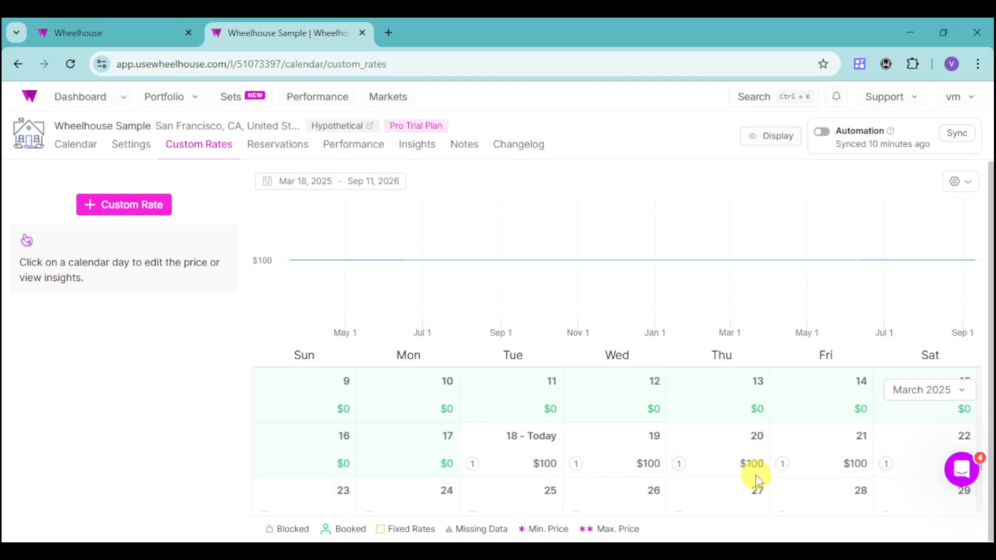
left_click(126, 203)
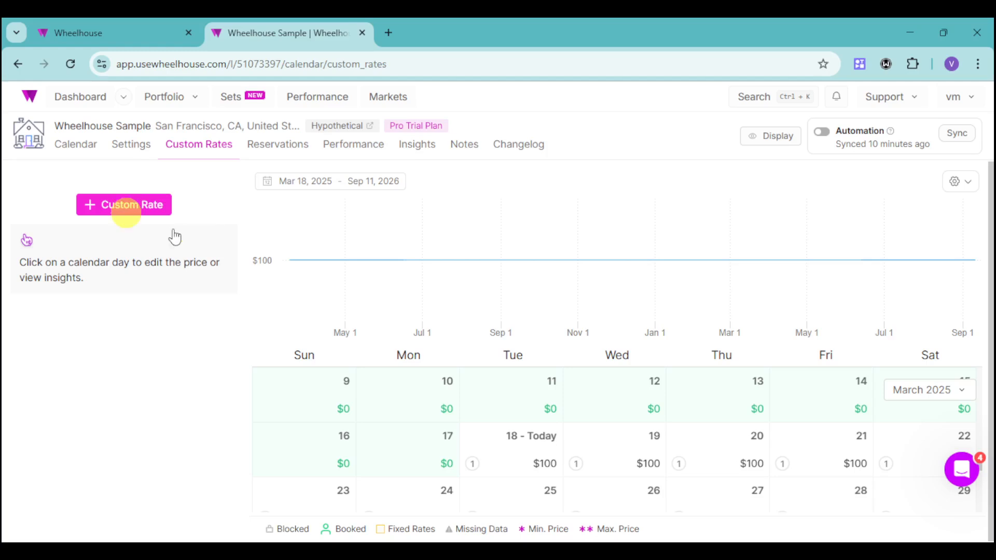
left_click(147, 212)
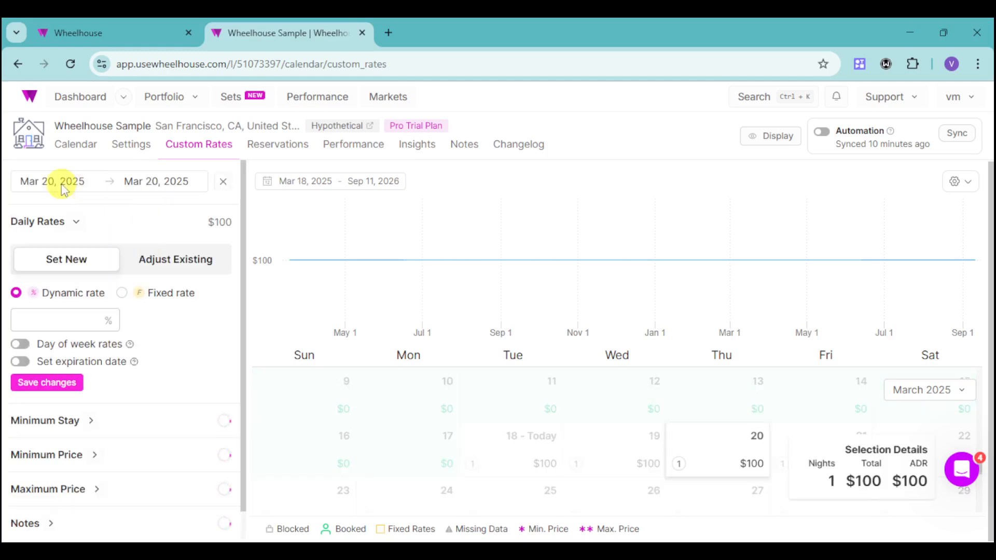
left_click(161, 192)
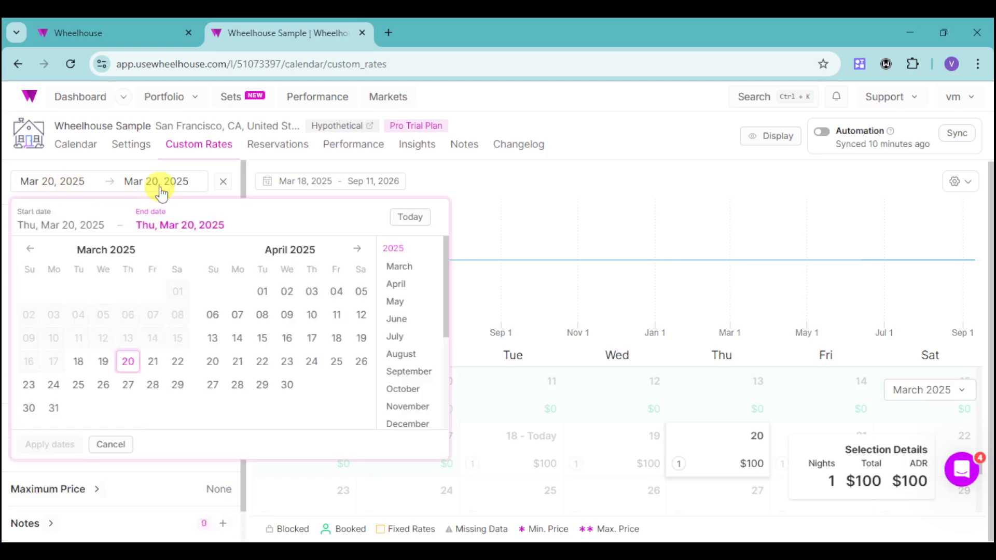
left_click(153, 361)
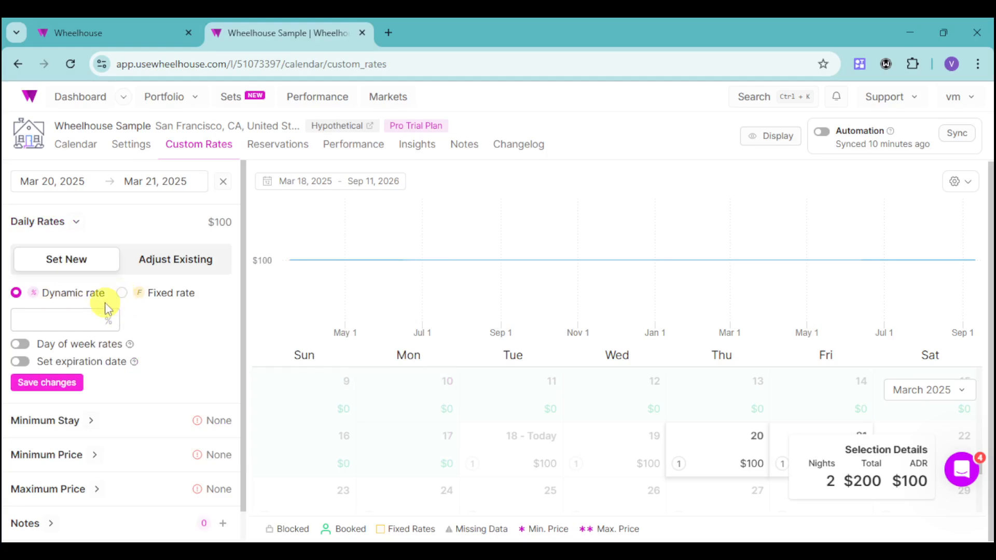
Step: Set a fixed daily rate of $250 for the selected dates and save the changes
left_click(122, 298)
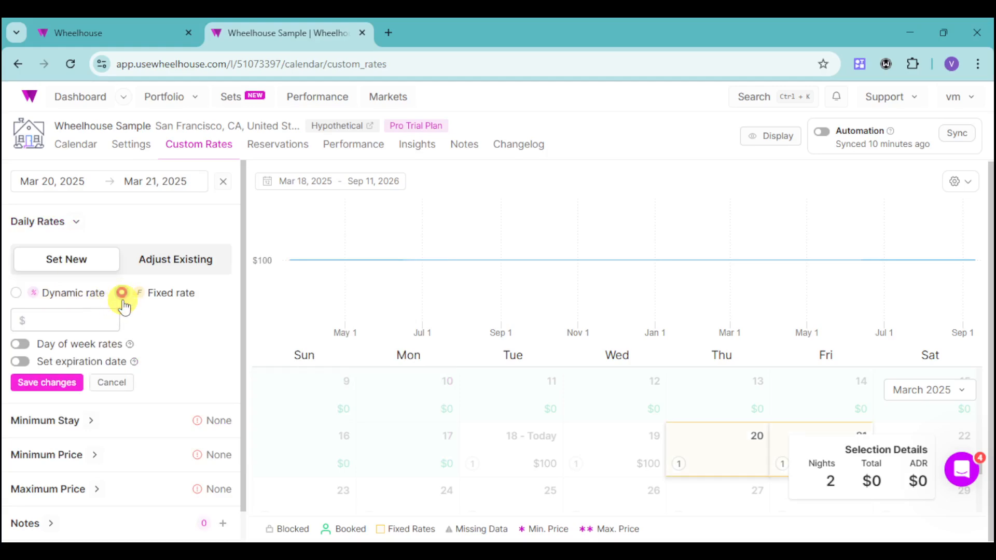
left_click(62, 320)
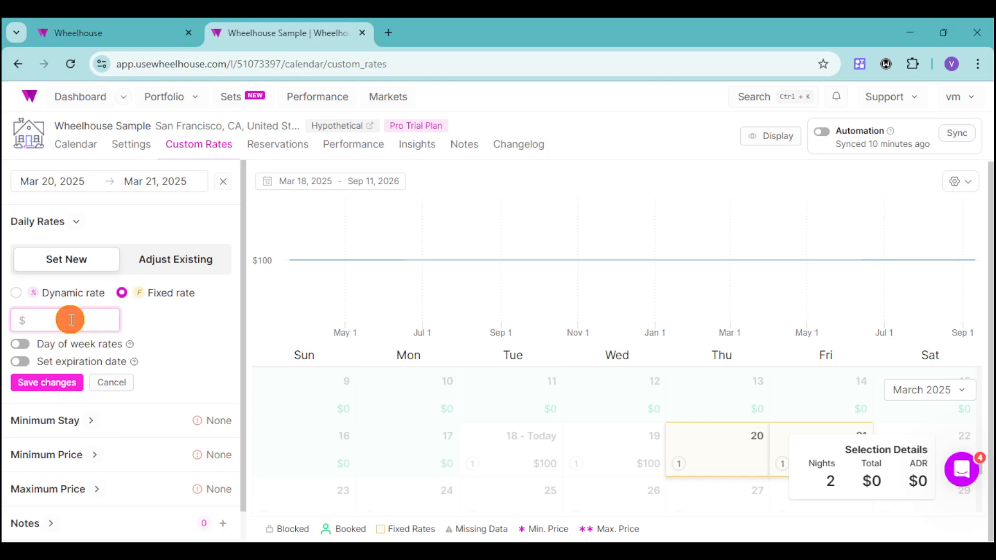
type("250")
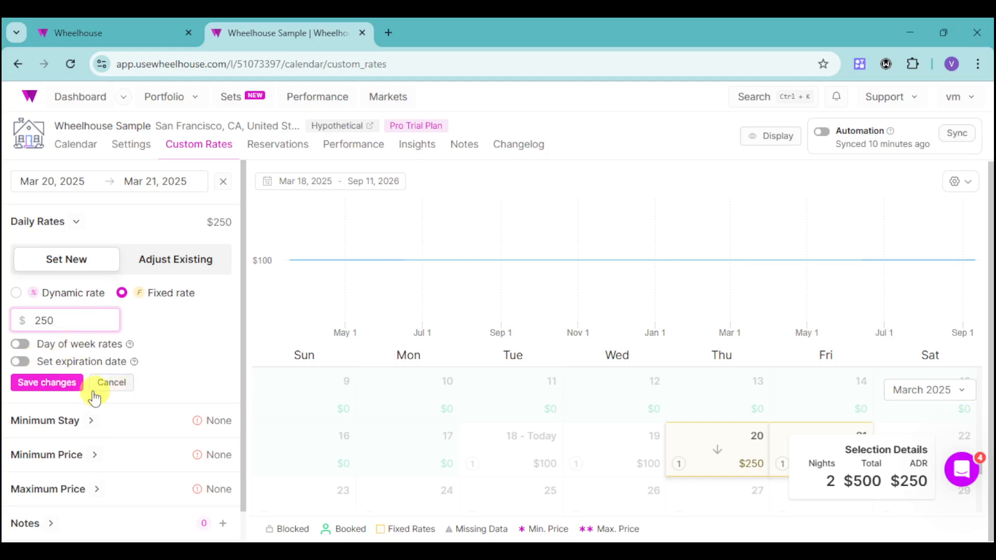
left_click(71, 394)
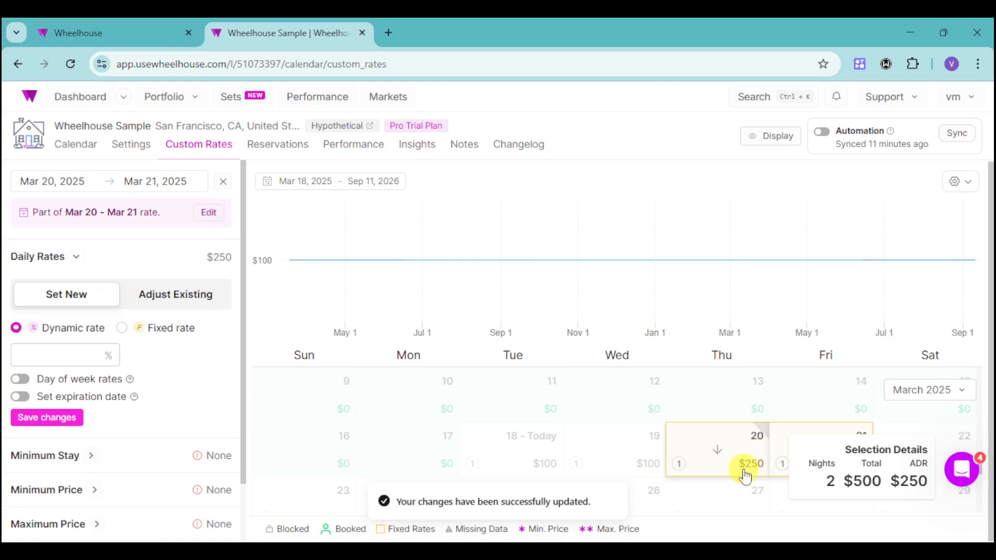
Step: Set a minimum stay of 2 nights for the selected dates and save it
scroll(207, 470, "down", 2)
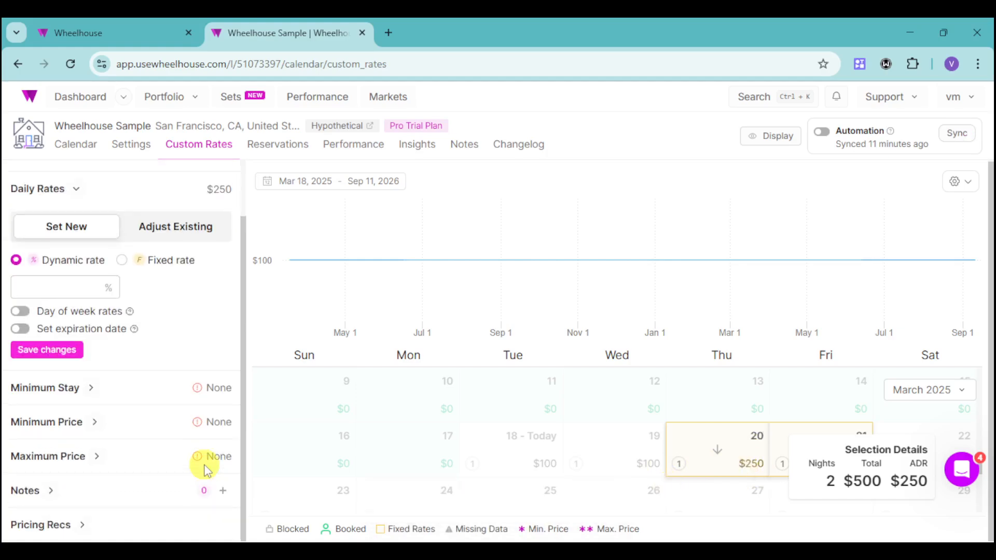
left_click(89, 395)
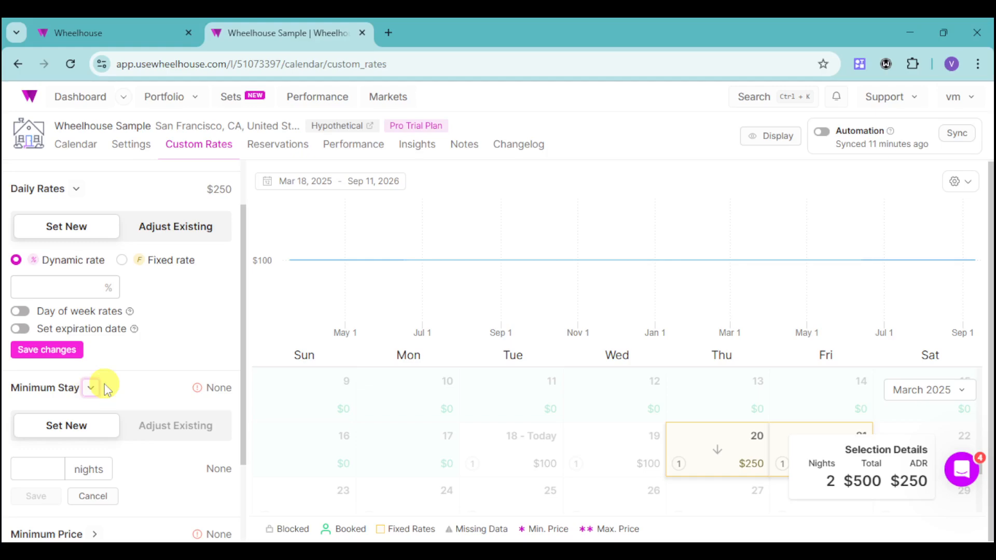
scroll(165, 378, "down", 2)
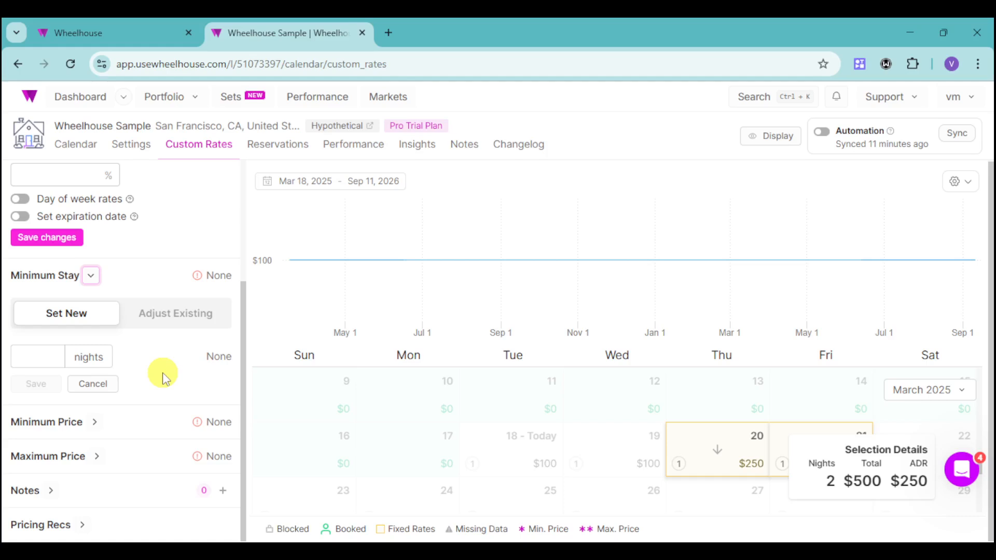
left_click(49, 358)
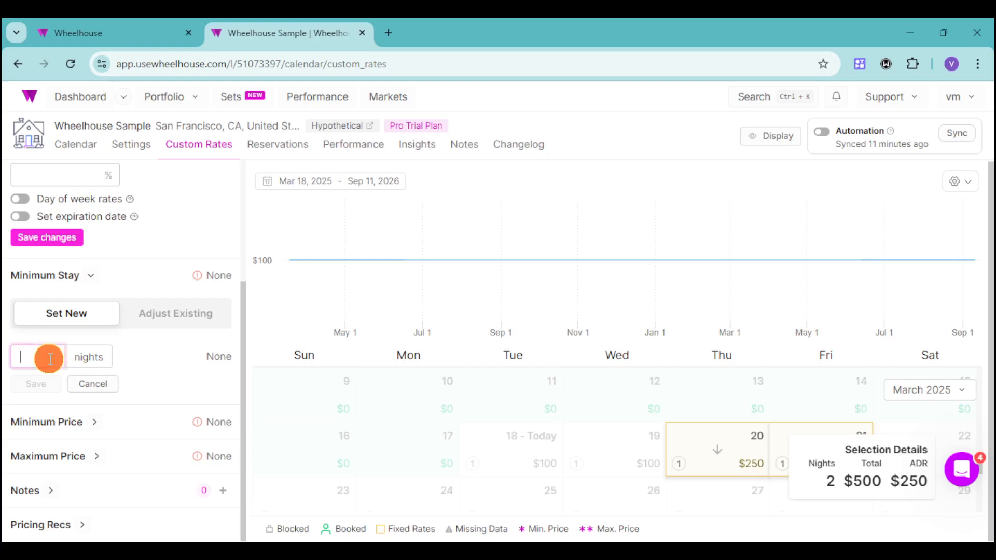
type("2")
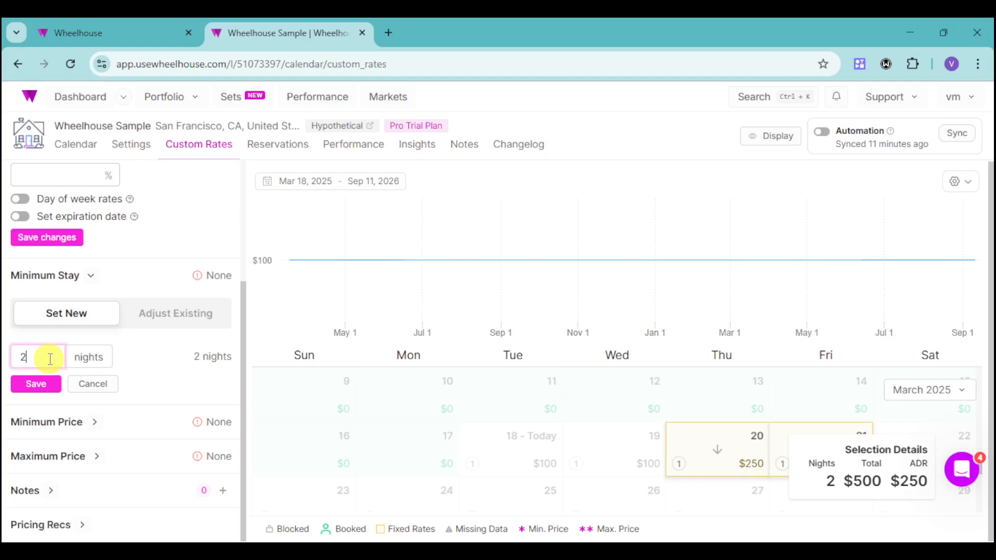
left_click(46, 383)
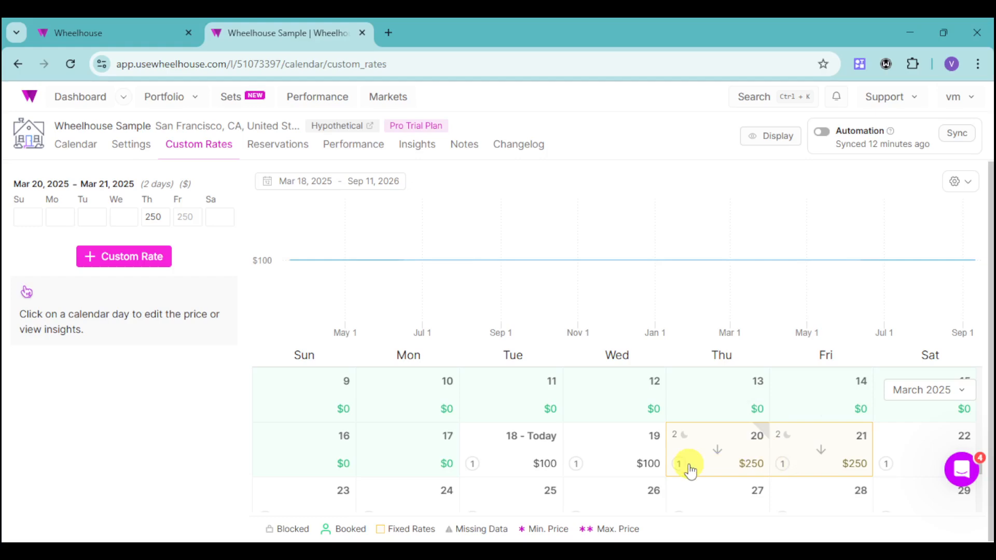
Step: Open the listing's Reservations page
left_click(280, 151)
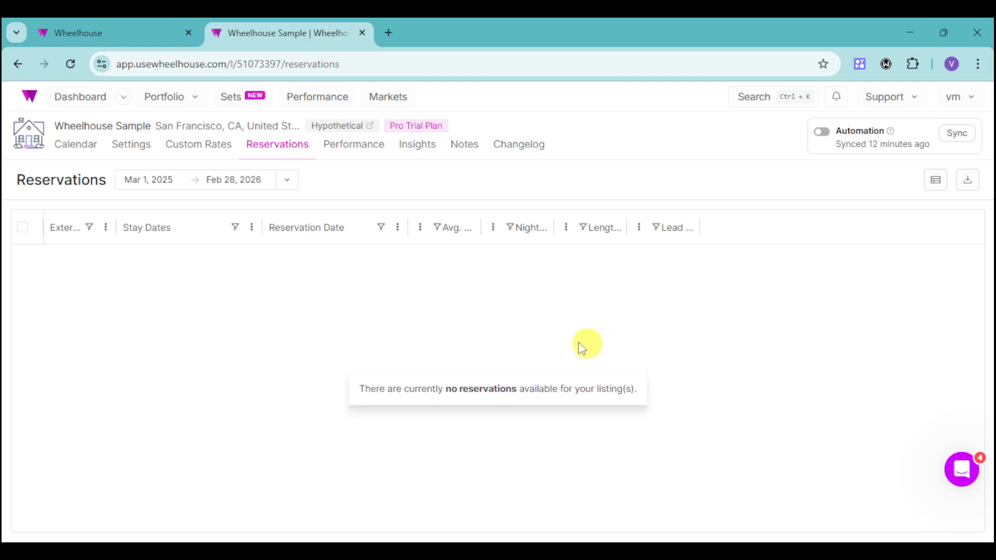
Step: Open the listing's Performance page and scroll through its occupancy chart
left_click(365, 145)
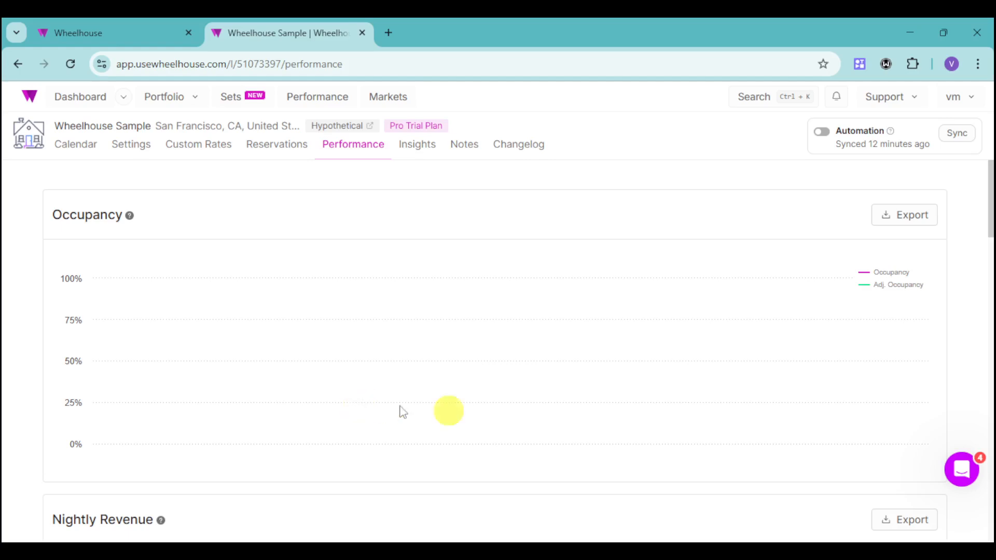
scroll(603, 440, "down", 4)
scroll(602, 440, "up", 5)
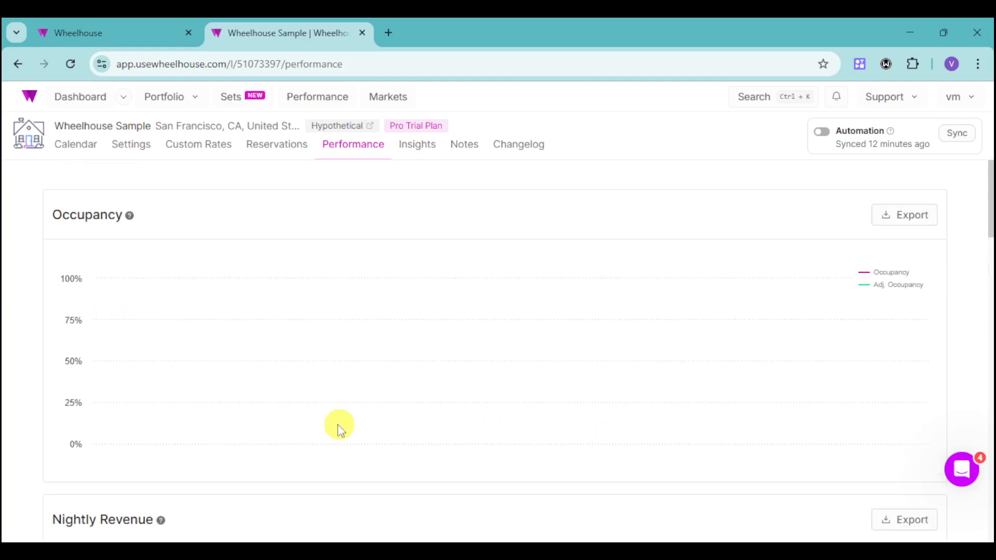
scroll(340, 426, "down", 5)
scroll(341, 430, "up", 5)
Step: Open the Insights page, skip the welcome tour, and review the pricing and reactive demand weight charts
left_click(415, 143)
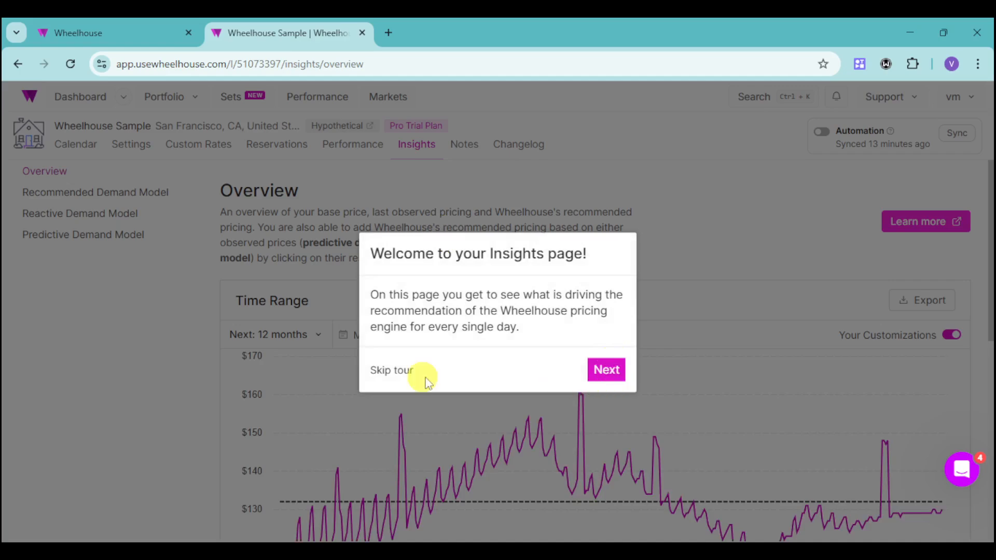
left_click(397, 373)
scroll(619, 417, "down", 7)
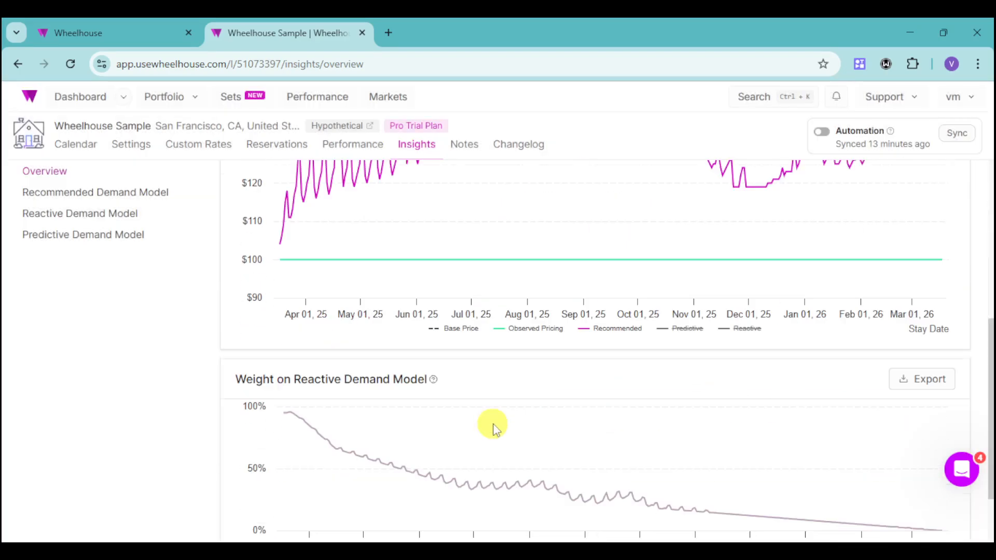
scroll(652, 314, "down", 1)
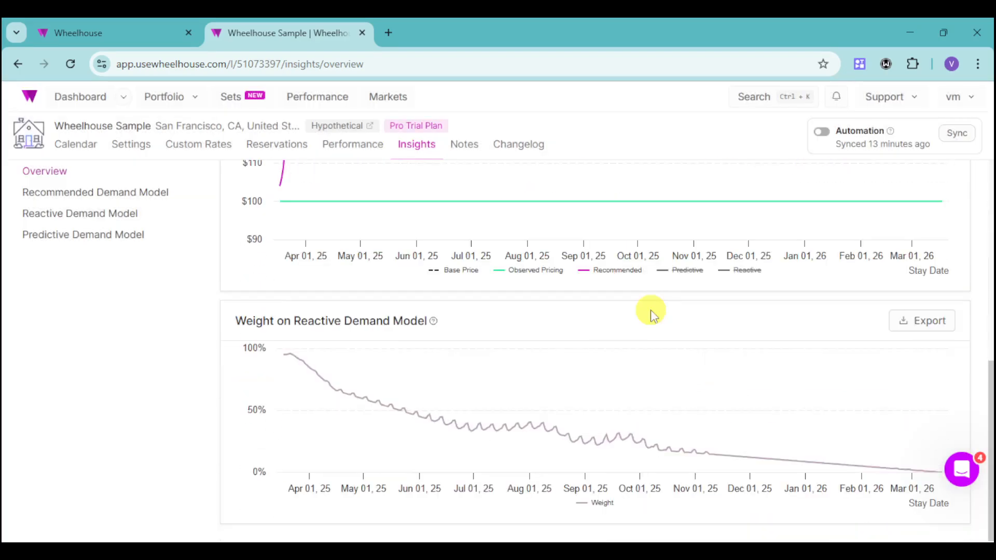
scroll(652, 314, "up", 5)
scroll(661, 330, "down", 1)
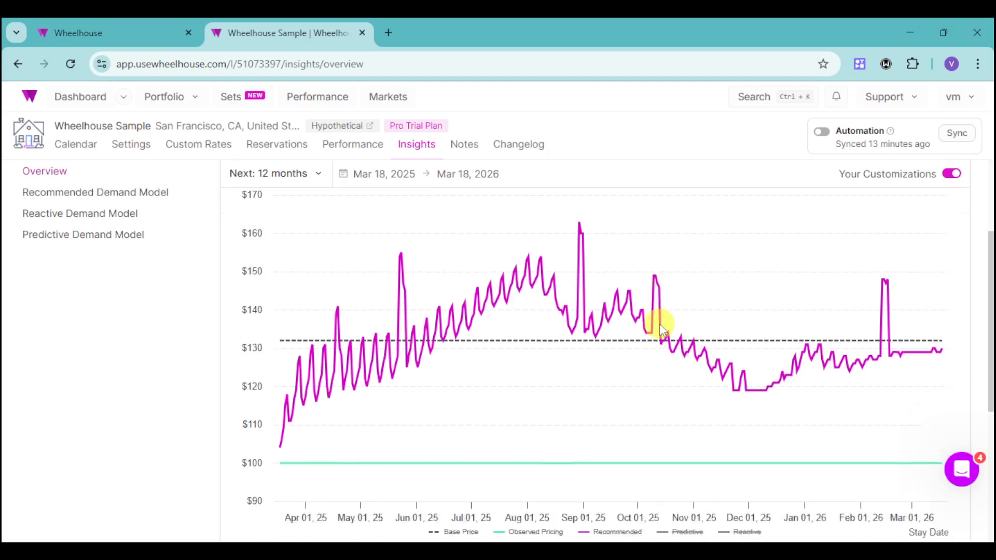
scroll(661, 329, "down", 2)
scroll(660, 328, "down", 3)
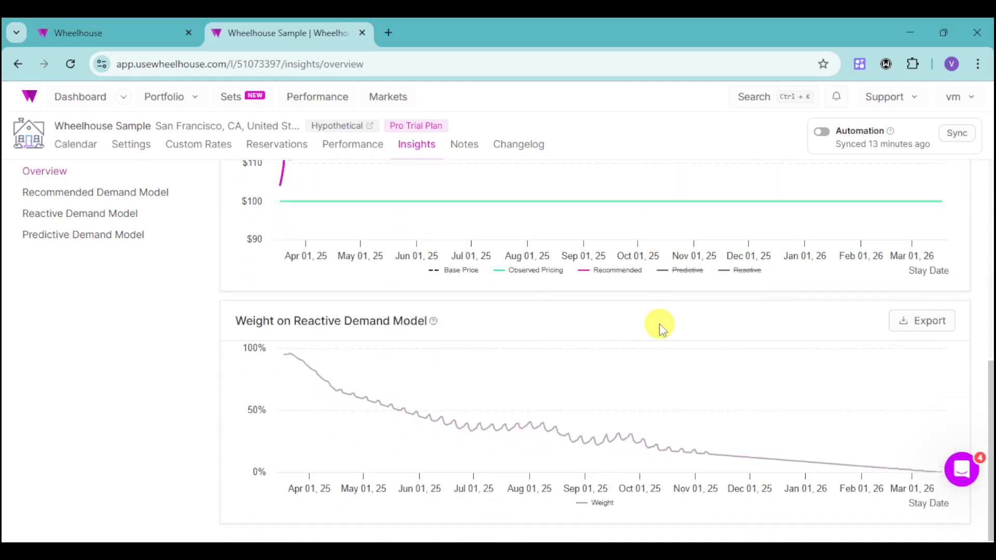
scroll(538, 339, "up", 7)
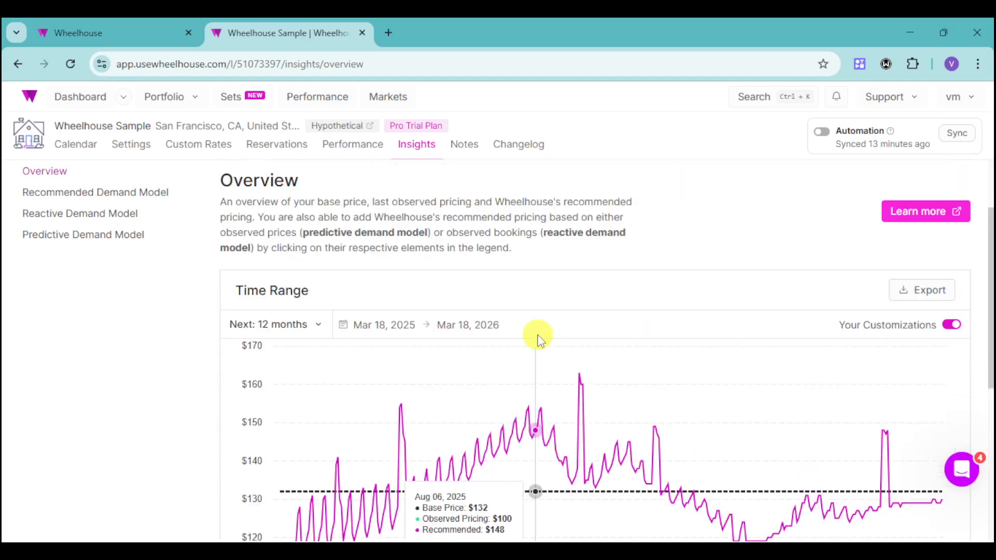
Step: Open the listing's Notes page, then its Changelog to review the recorded rate and stay changes
left_click(461, 146)
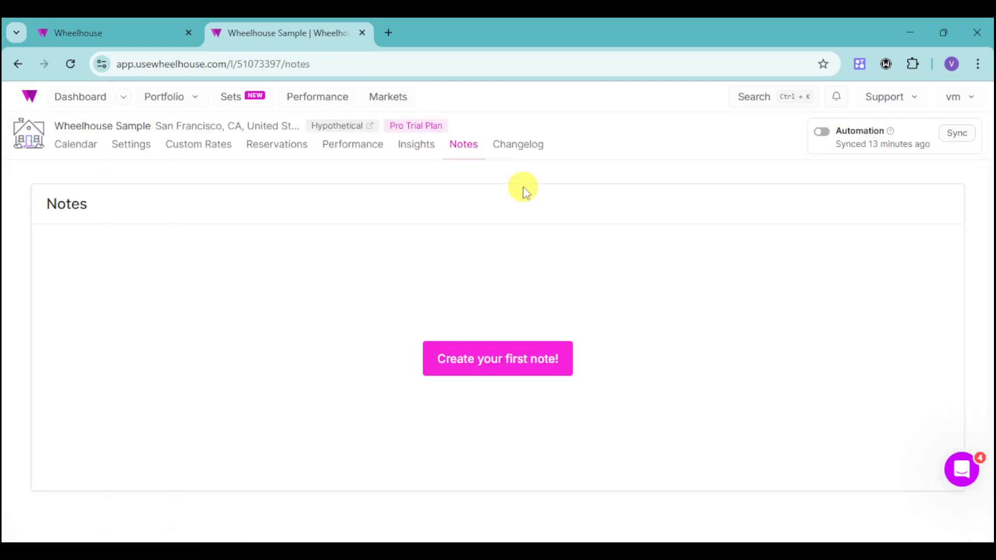
left_click(528, 149)
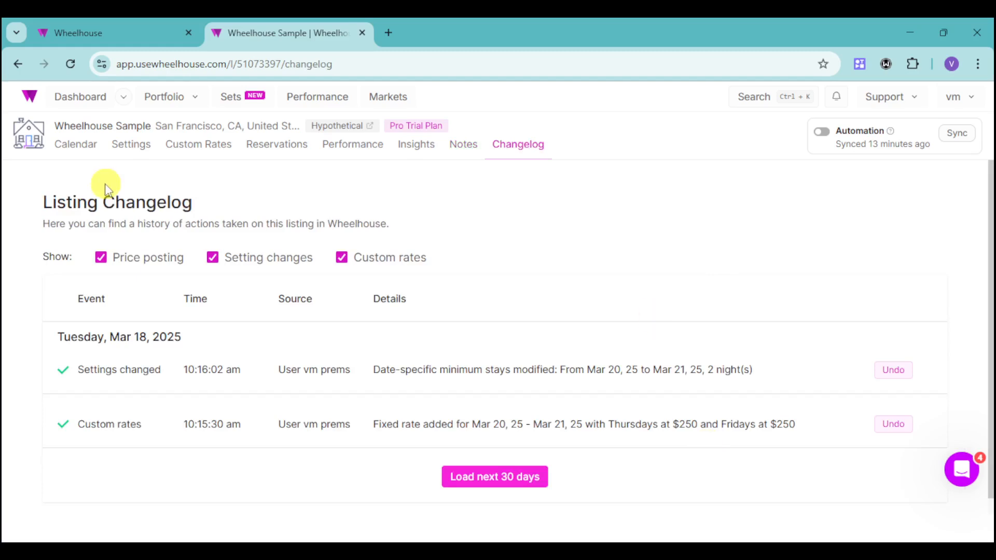
Step: Switch to the Wheelhouse dashboard tab and scroll through the listings overview
left_click(126, 44)
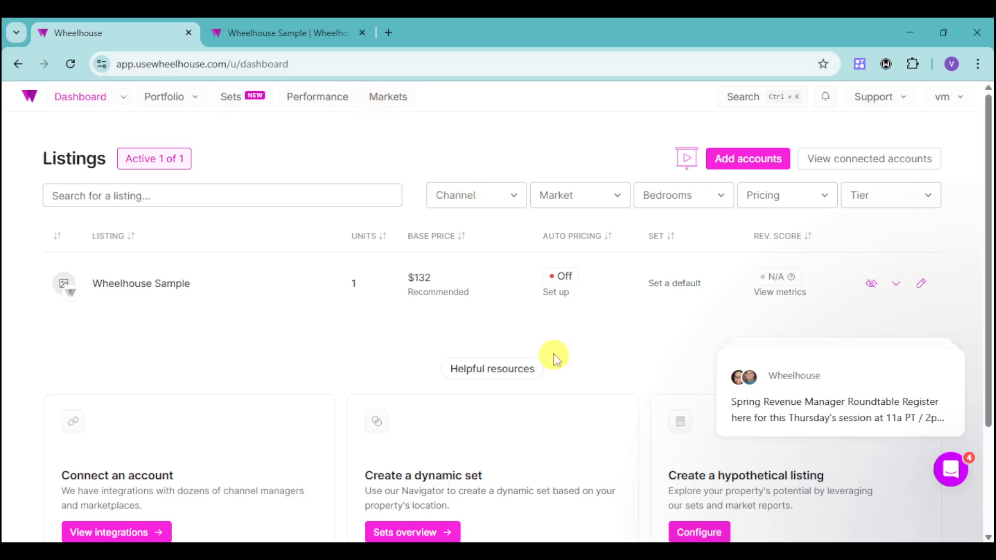
key("alt")
scroll(643, 406, "down", 3)
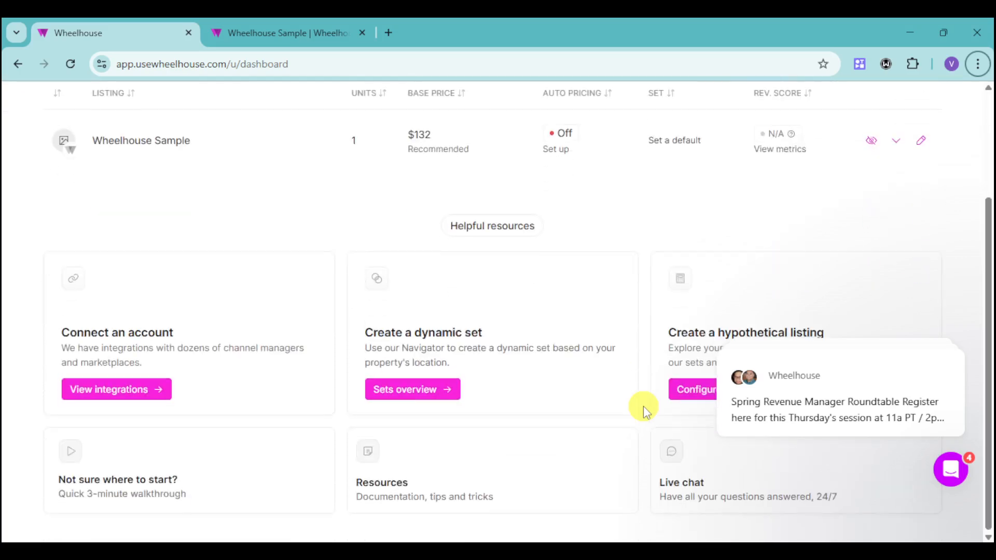
scroll(642, 408, "up", 3)
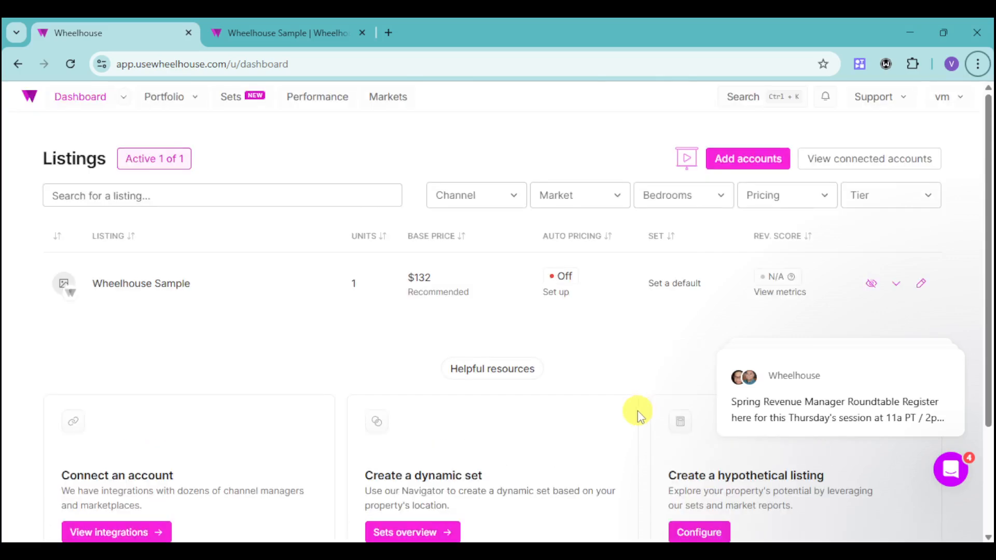